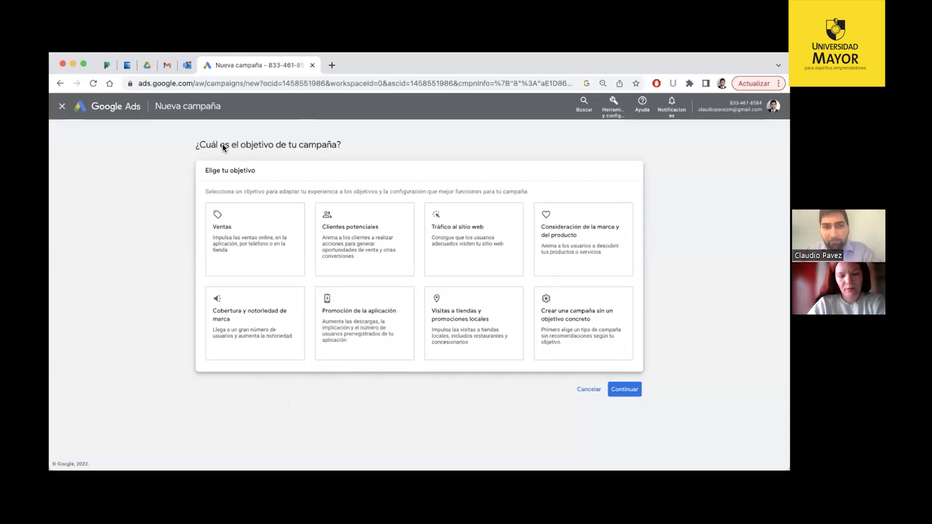
Choose to create the campaign without a specific objective.
click(290, 226)
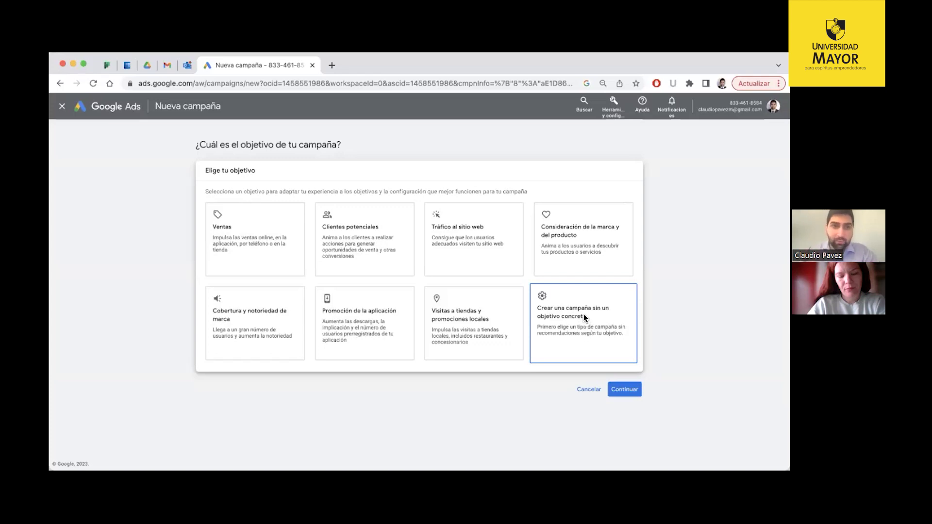
click(590, 329)
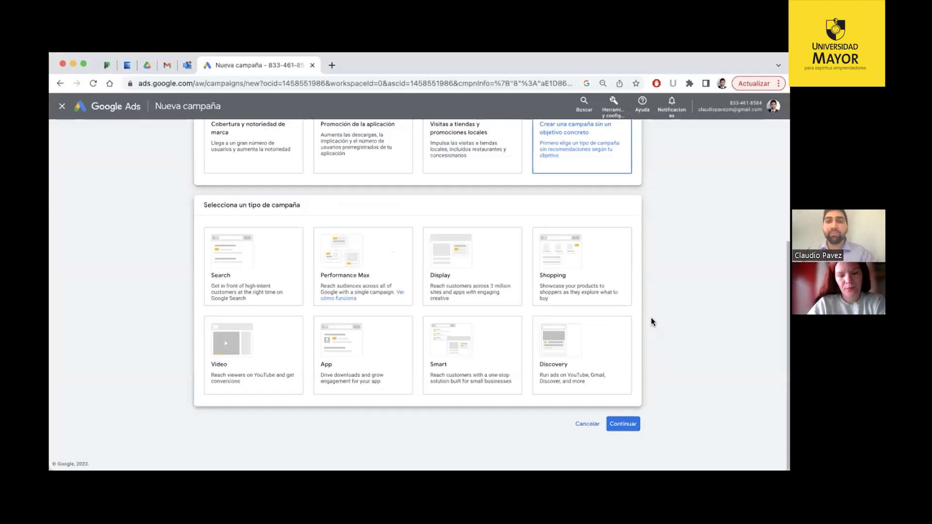
click(635, 324)
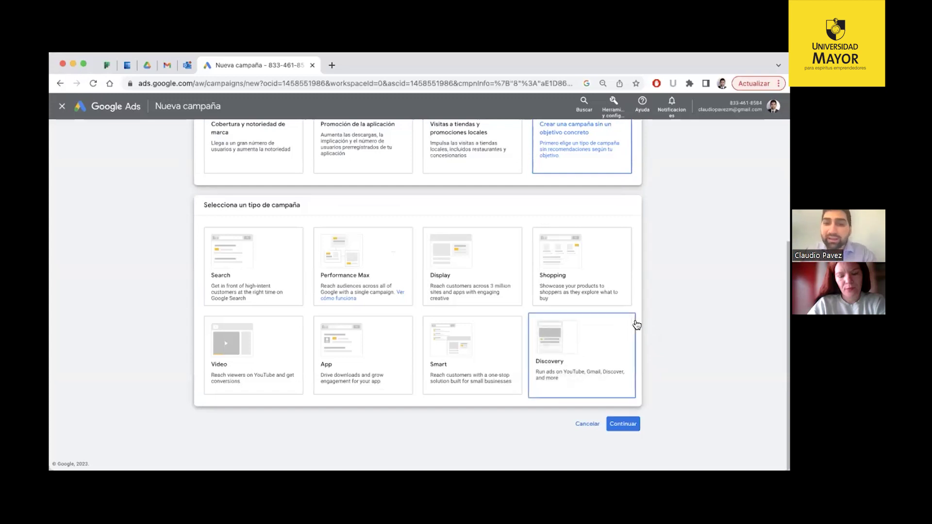
click(466, 271)
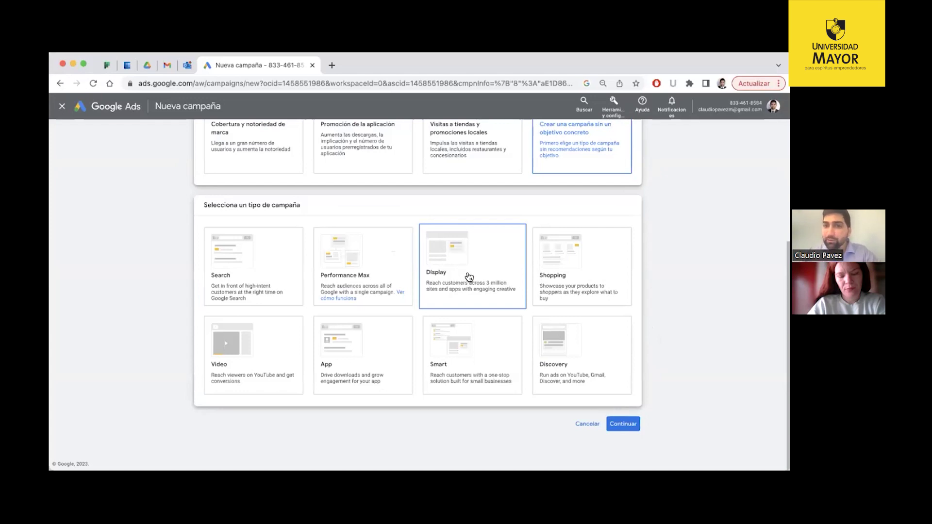
click(579, 256)
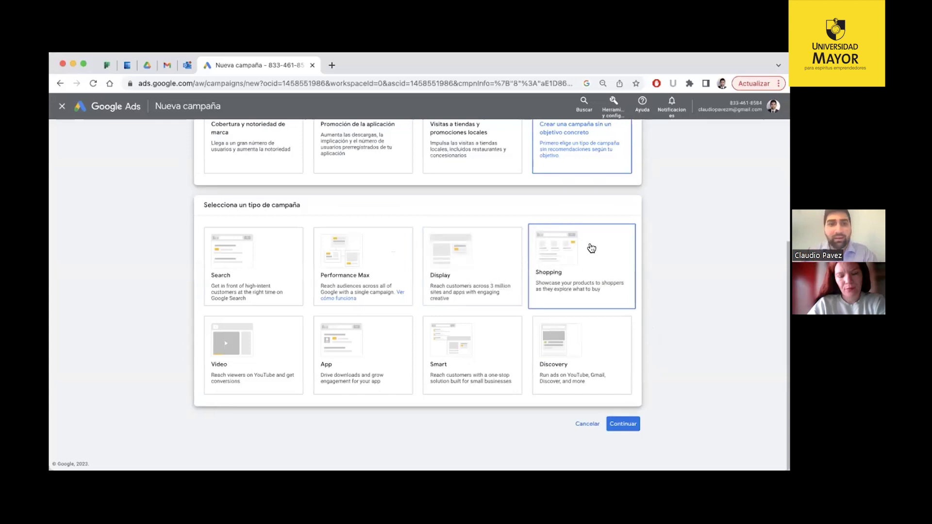
click(479, 358)
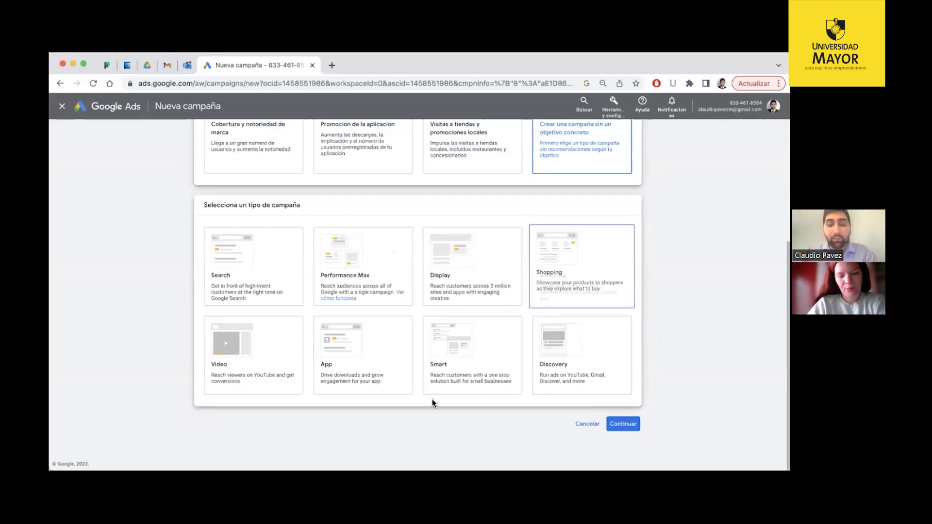
click(401, 376)
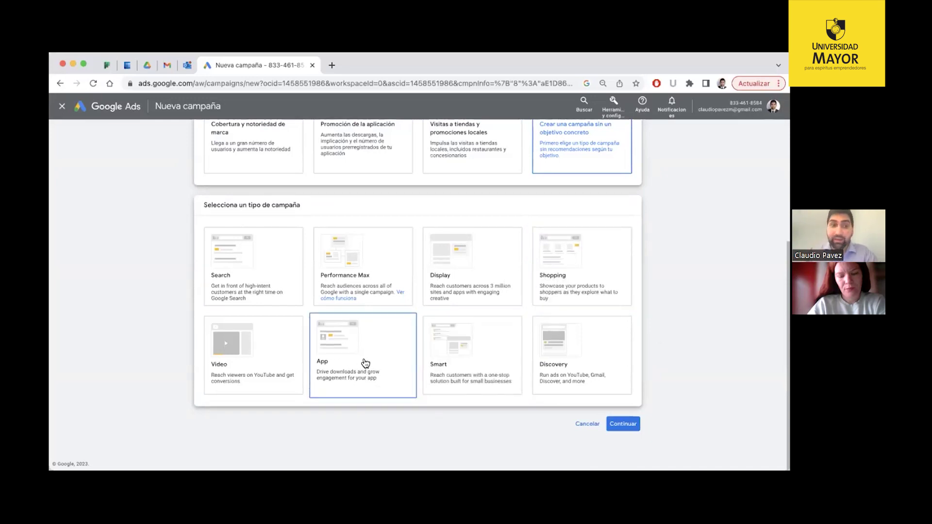
click(277, 345)
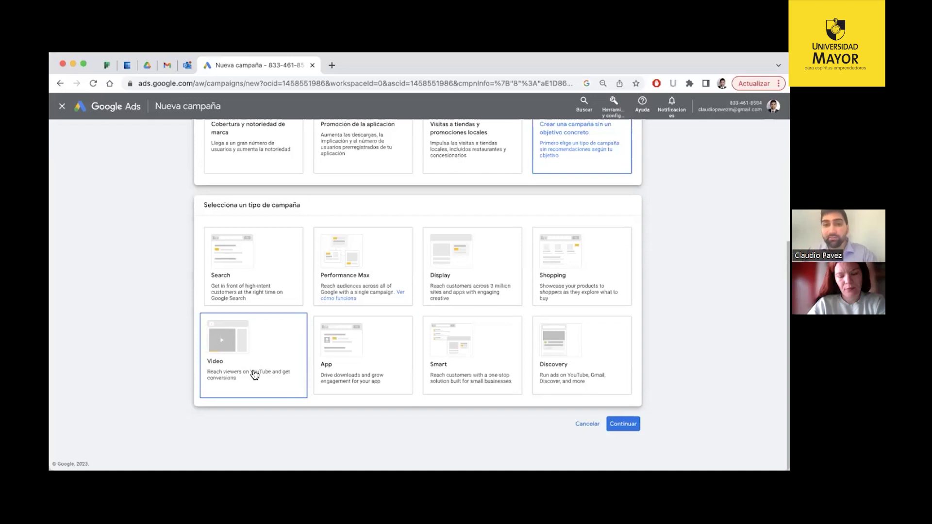
Select Search as the campaign type and continue with the default Compras conversion goal.
click(245, 297)
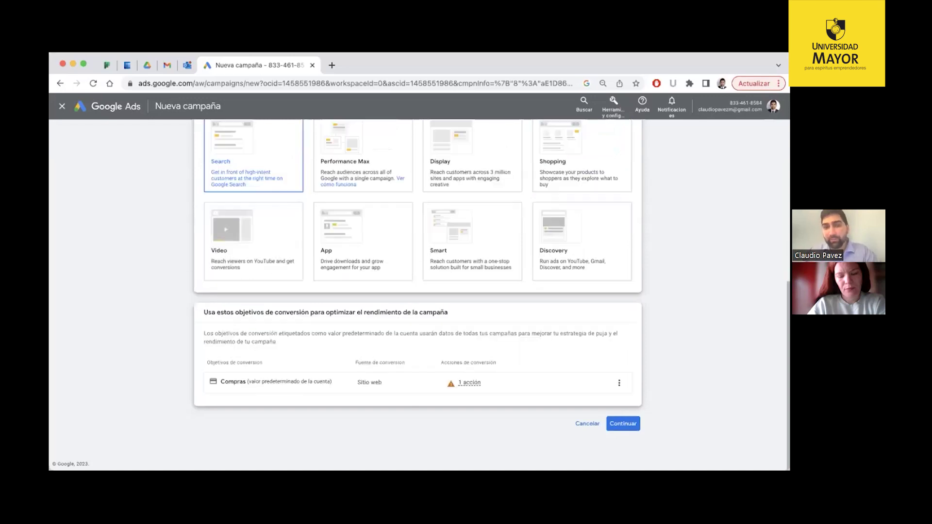
scroll(388, 288, up, 3)
click(230, 262)
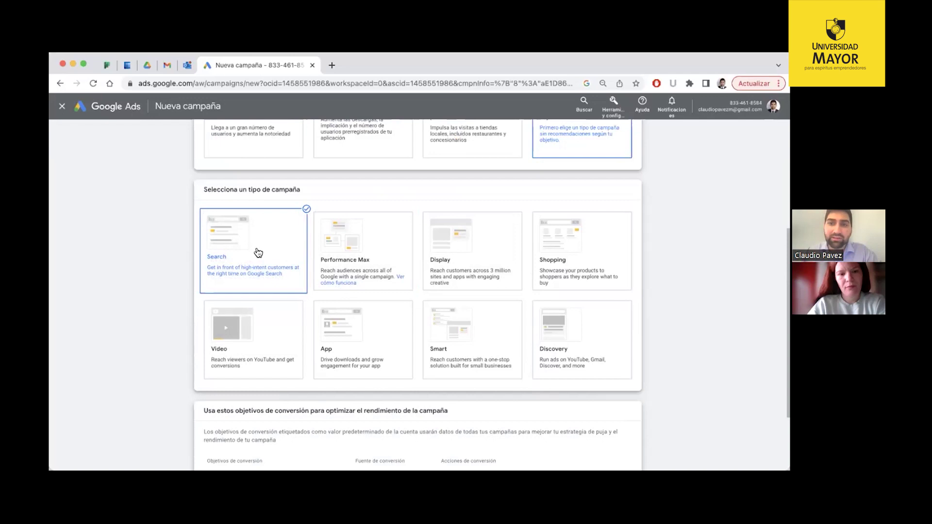
scroll(258, 252, down, 1)
scroll(258, 252, down, 4)
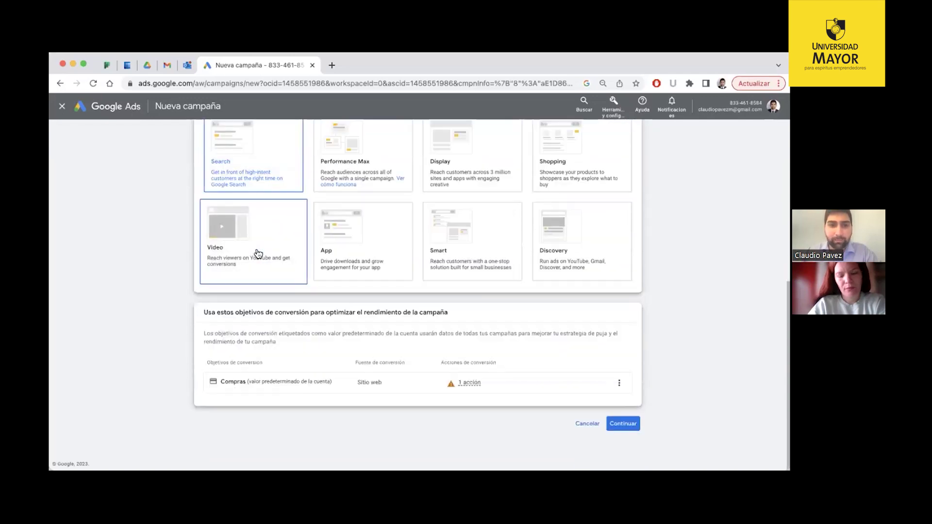
click(624, 424)
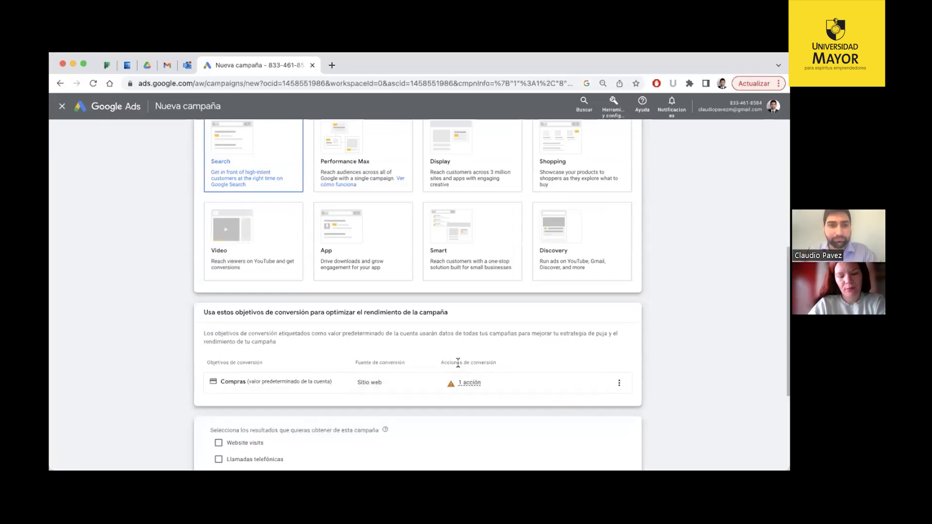
scroll(461, 365, down, 5)
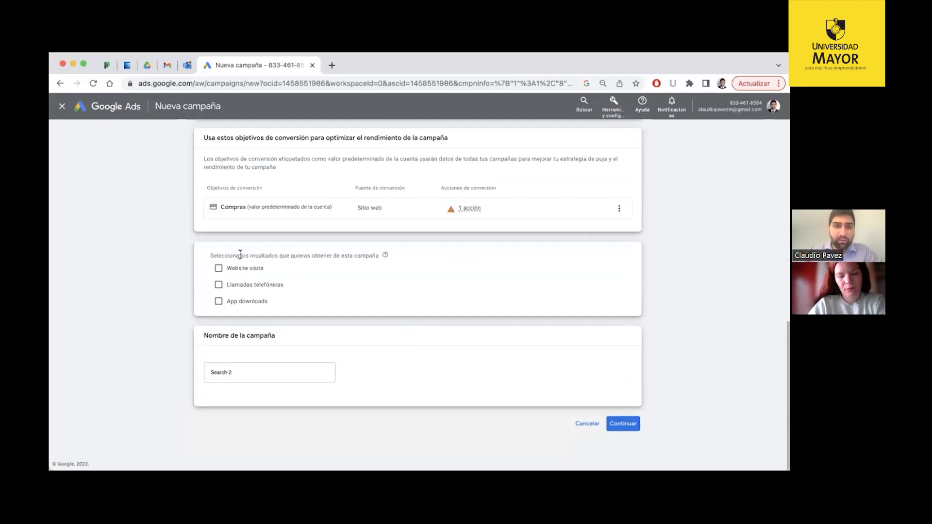
drag(222, 255, 371, 255)
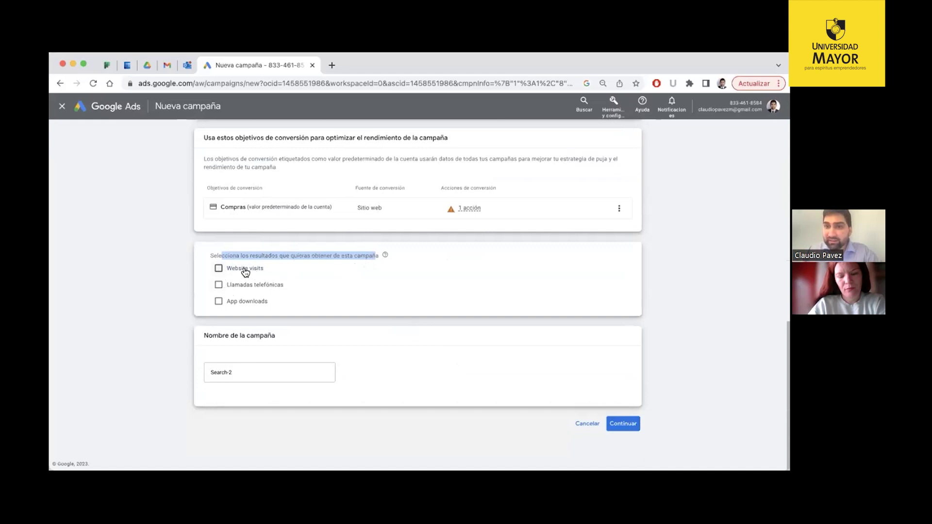
click(218, 270)
scroll(343, 339, down, 1)
click(348, 263)
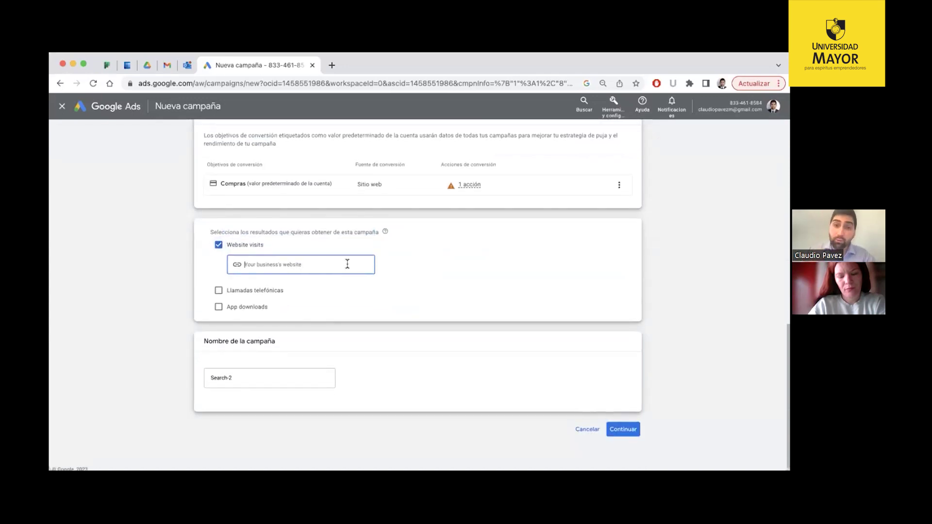
text(www.umayor.cl)
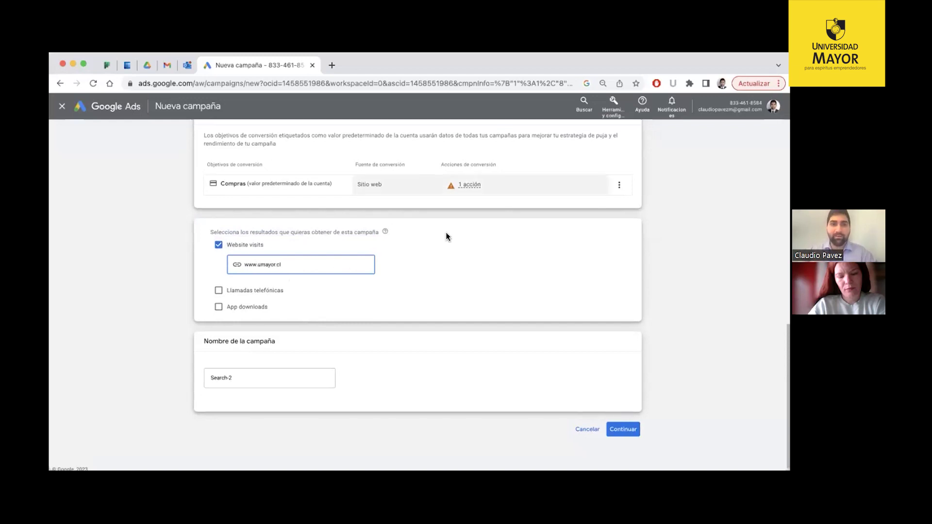
click(274, 380)
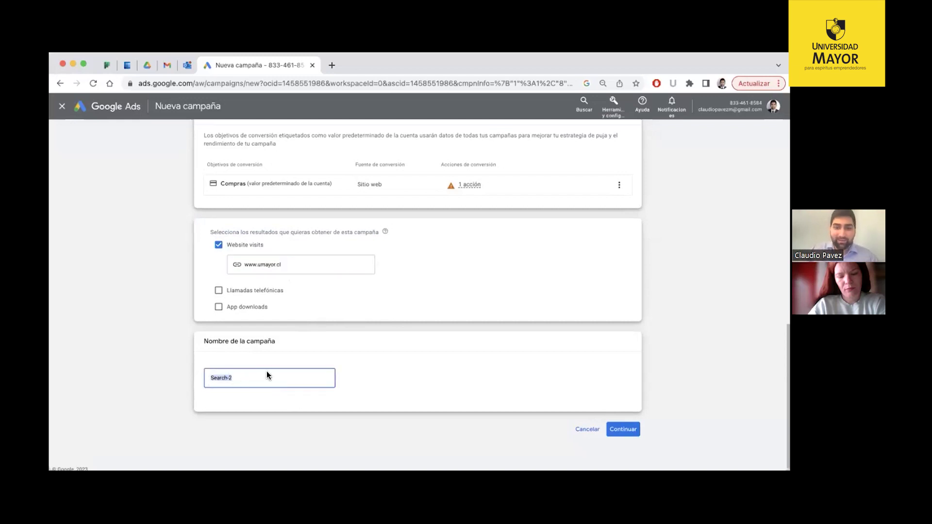
drag(285, 264, 240, 262)
text(mindfoods.cl)
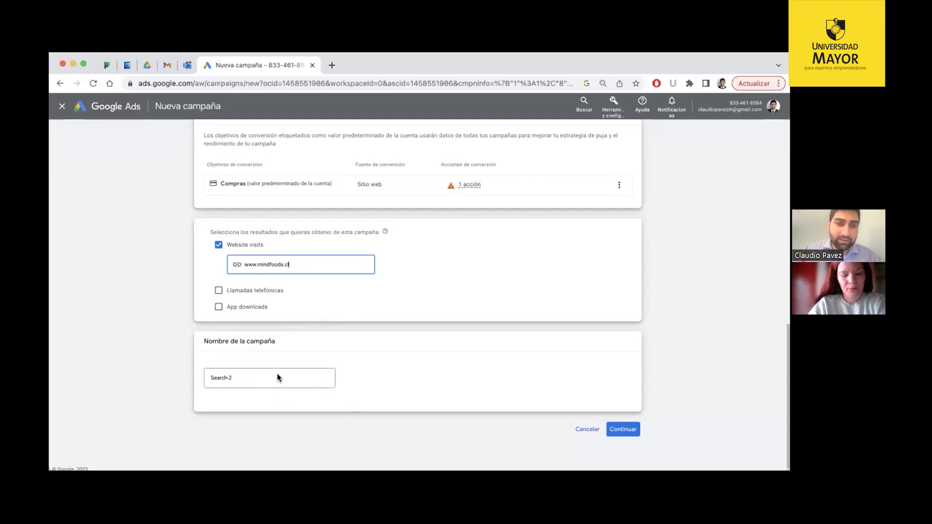
Name the campaign "Lanzamiento Mind Foods" and start it as a new campaign instead of resuming the saved draft.
drag(256, 383, 208, 380)
text(Lan)
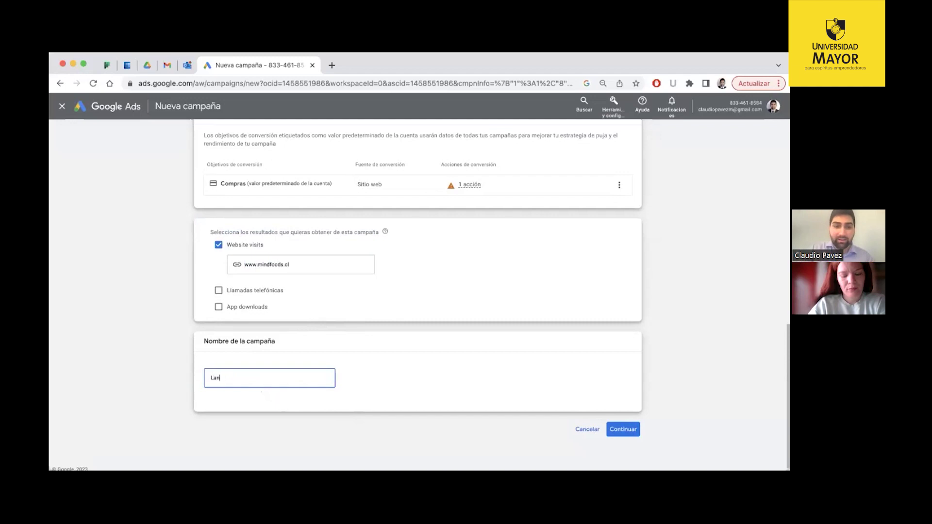
text(zamiento Mind Foods)
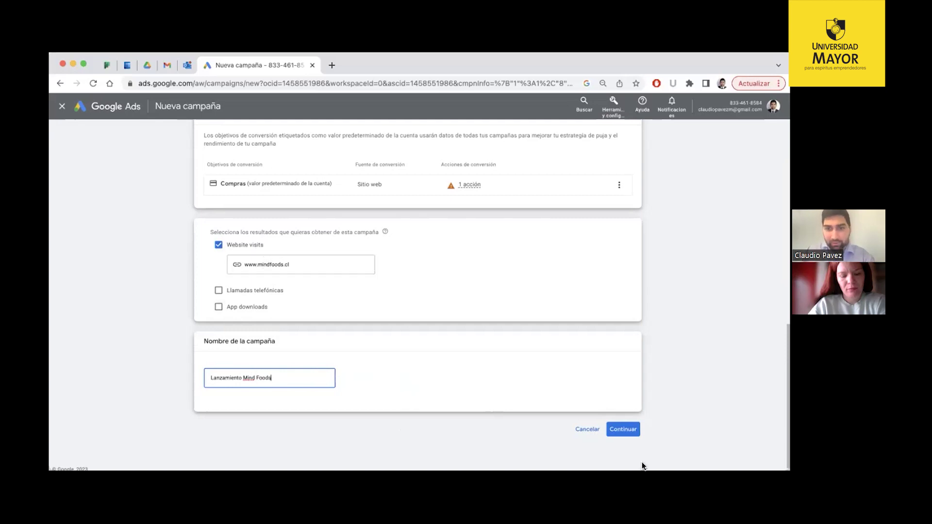
click(624, 429)
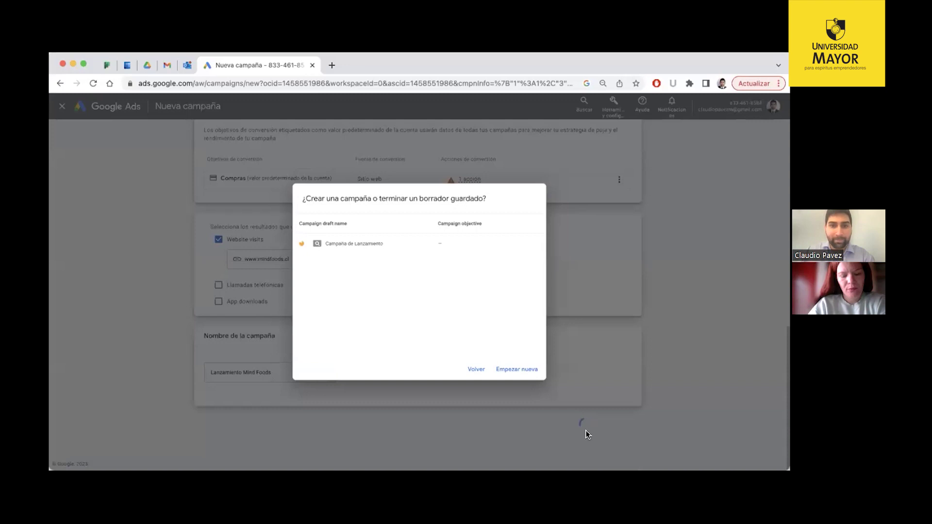
click(527, 373)
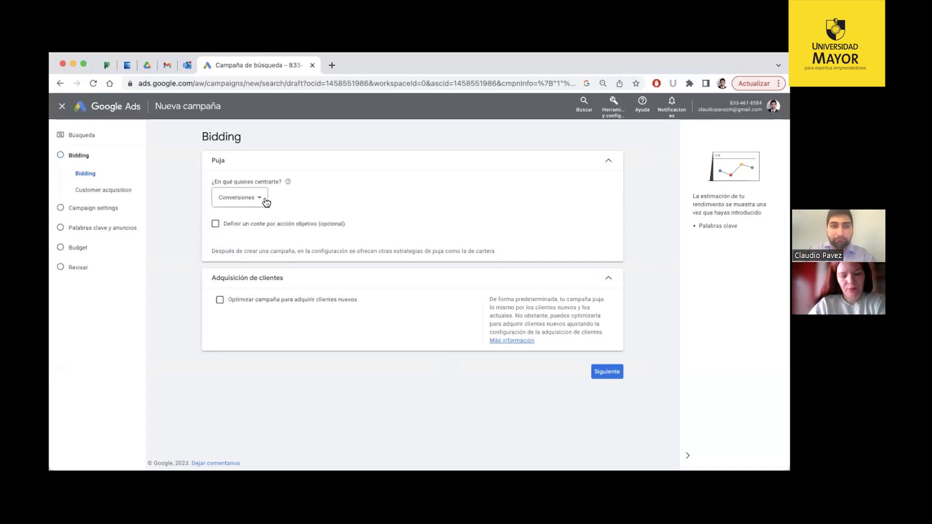
Keep bidding focused on conversions, set a target cost per action of 200.000 CLP and proceed to the campaign settings.
click(215, 223)
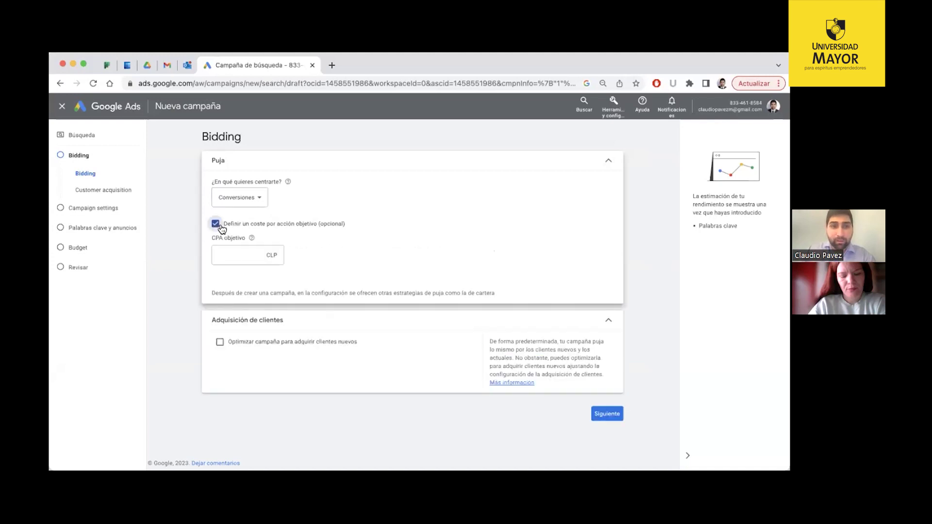
click(266, 190)
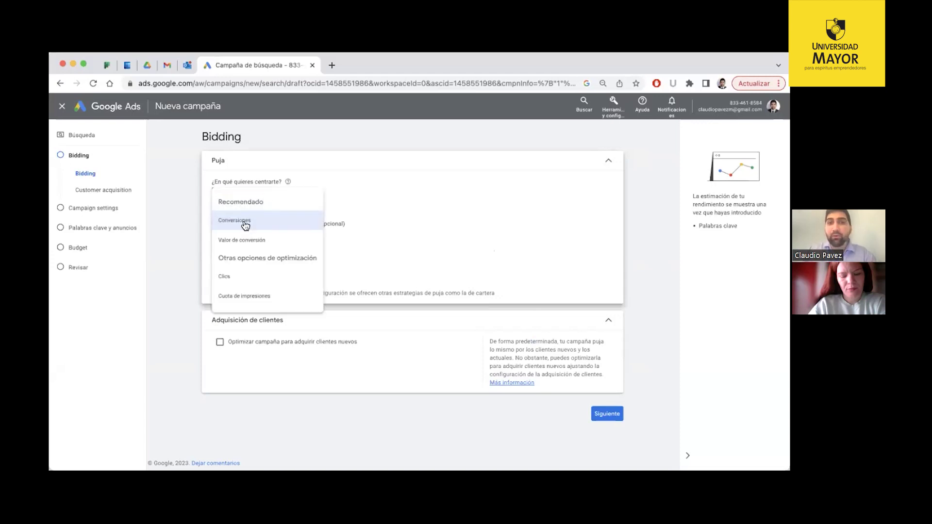
click(246, 224)
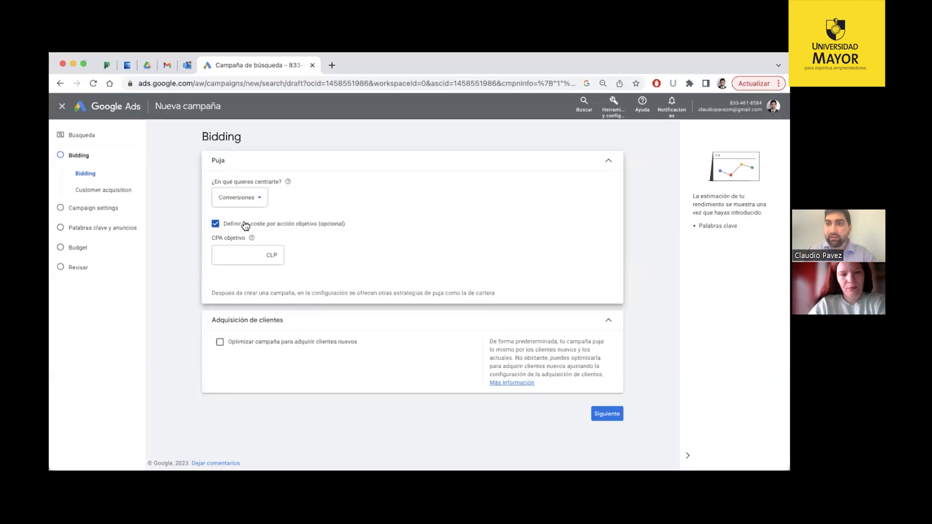
click(249, 255)
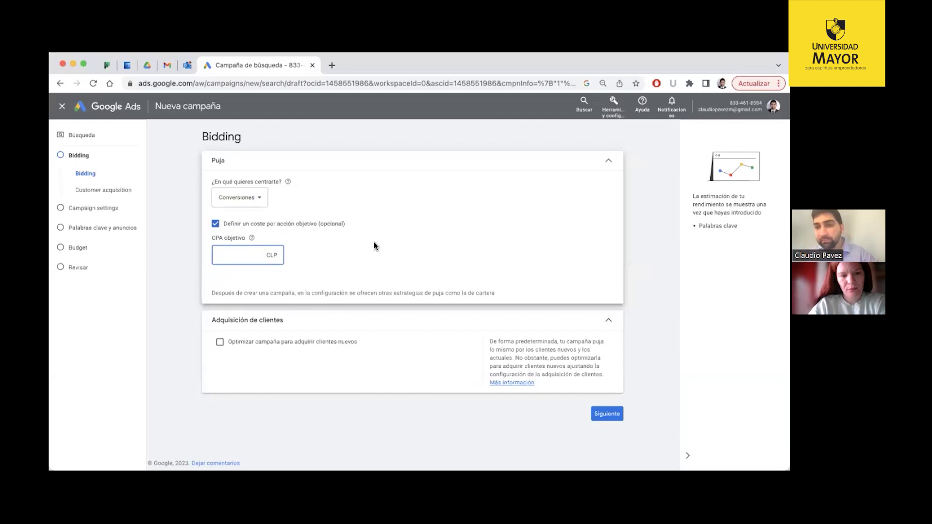
text(200)
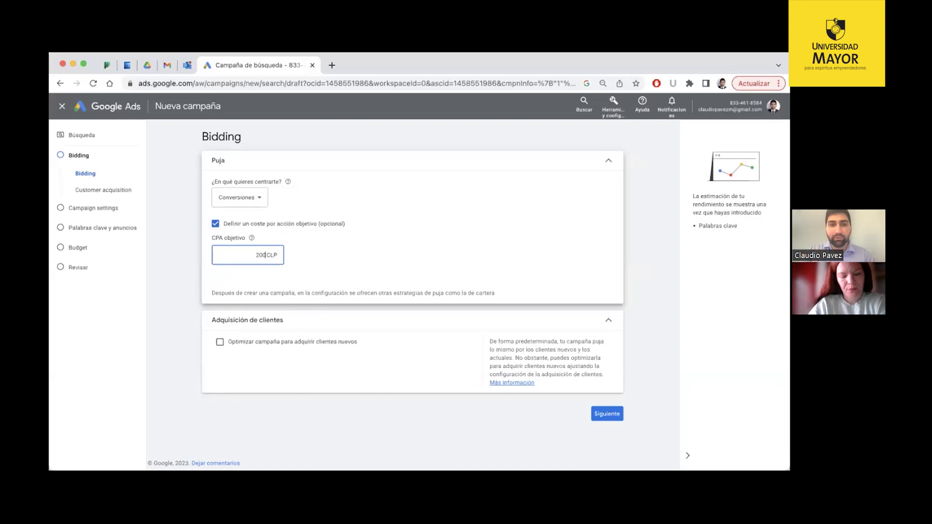
text(.000)
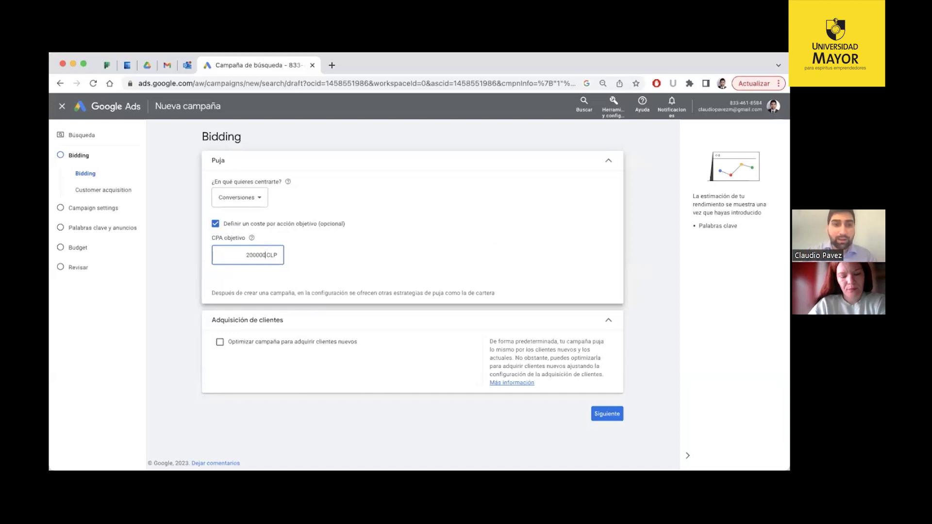
click(337, 257)
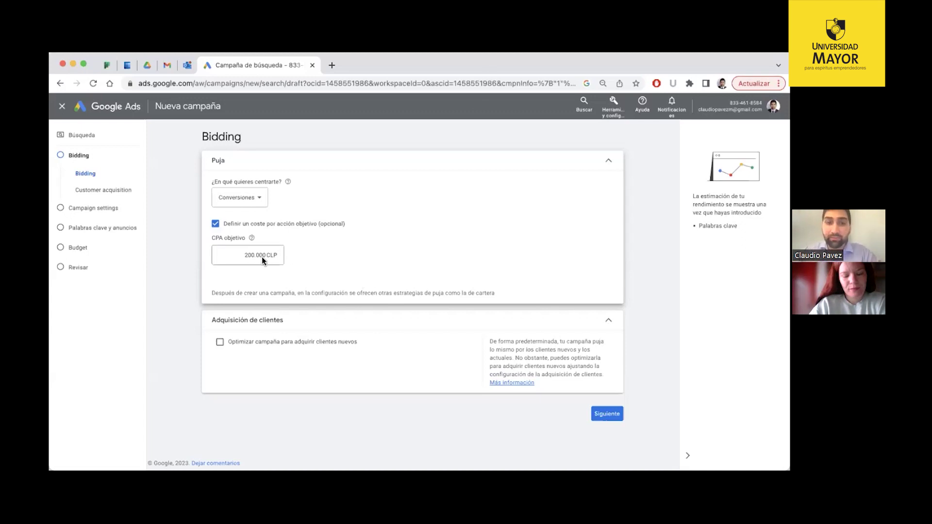
click(610, 415)
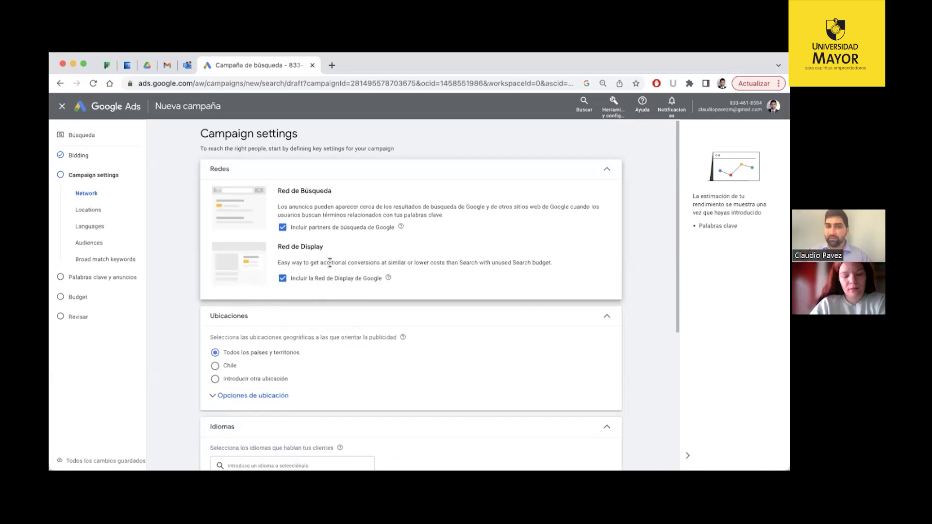
Exclude Google search partners and the Google Display Network from the campaign's networks.
click(282, 227)
click(282, 278)
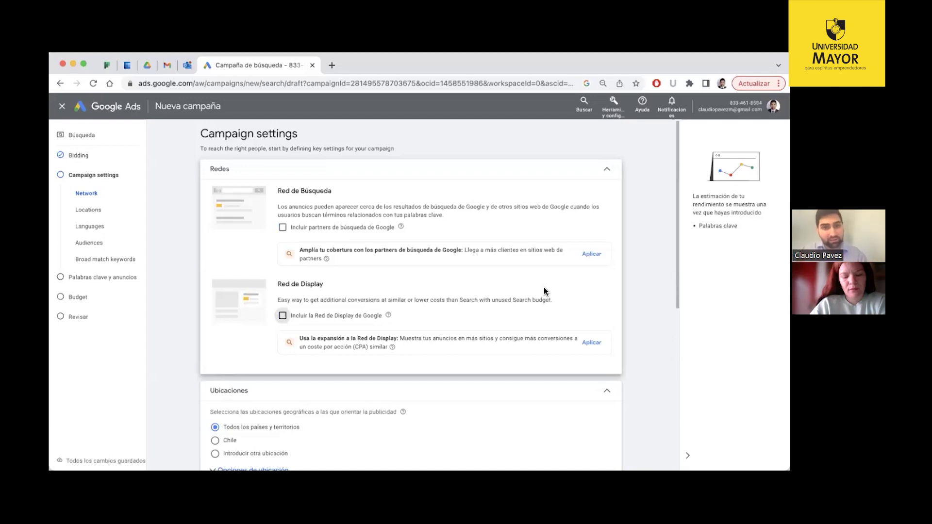
Review the additional location targeting options for the campaign and collapse them again.
scroll(429, 352, down, 3)
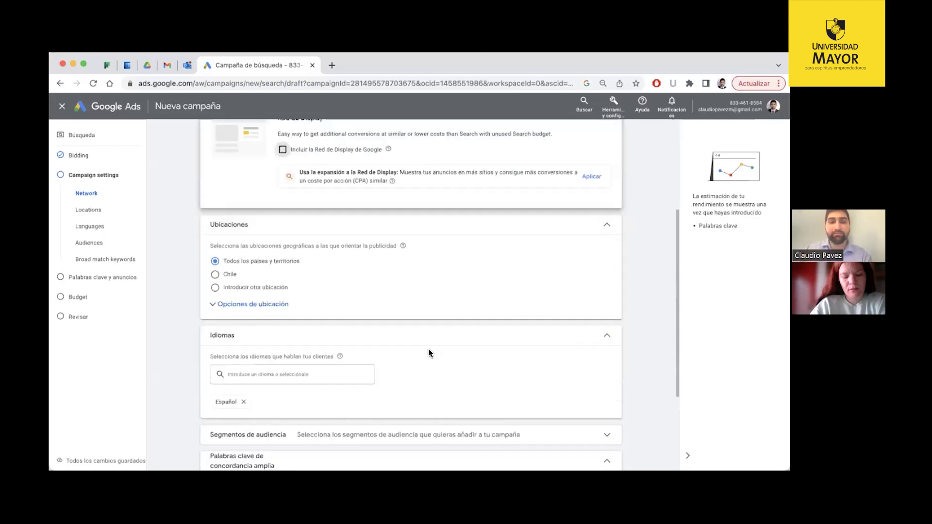
click(262, 305)
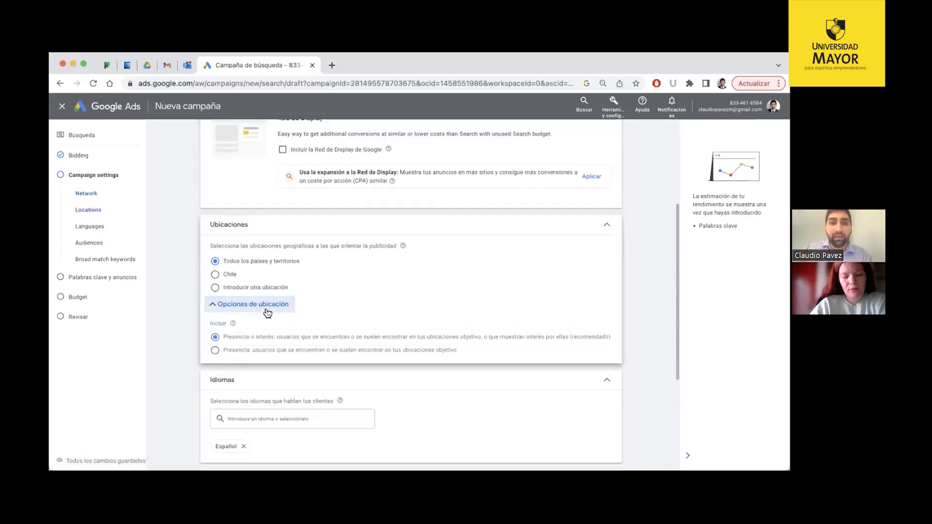
scroll(305, 314, down, 1)
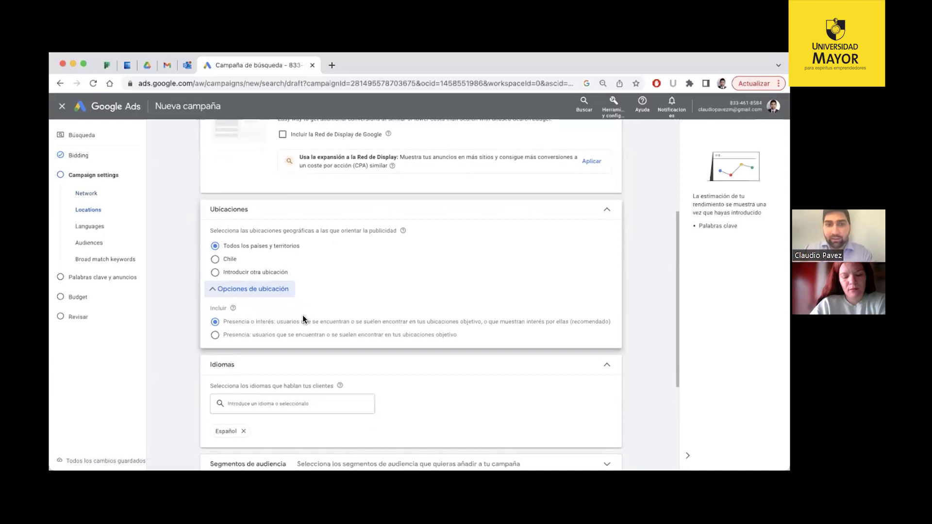
click(249, 295)
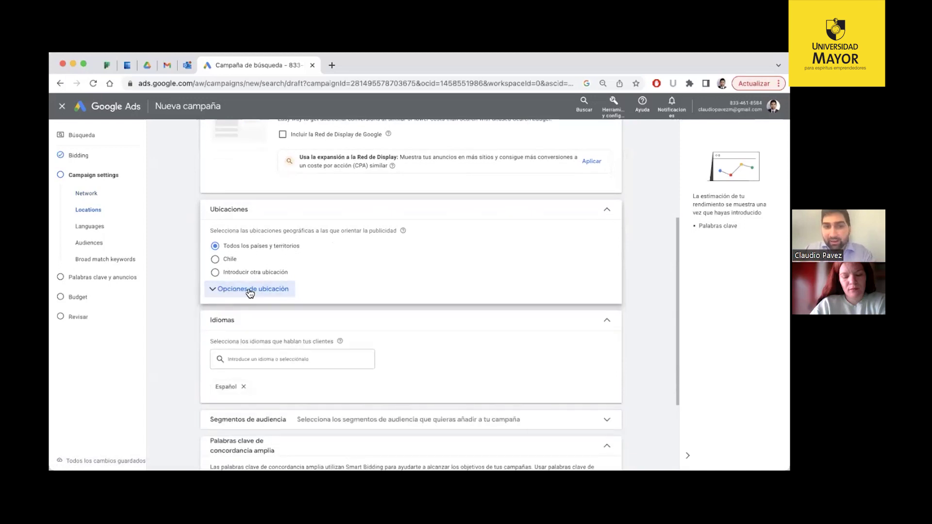
Target the campaign to Chile and include only users present or regularly found in the target locations.
click(262, 291)
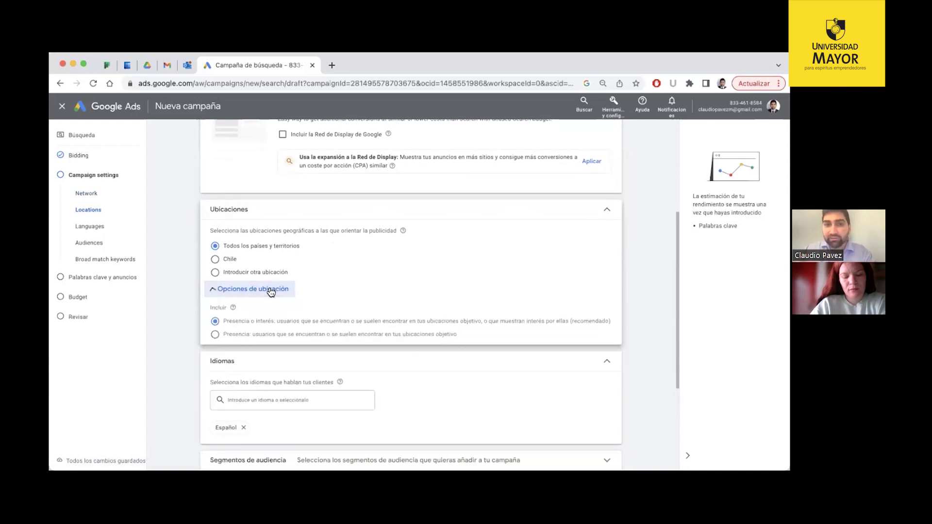
click(215, 261)
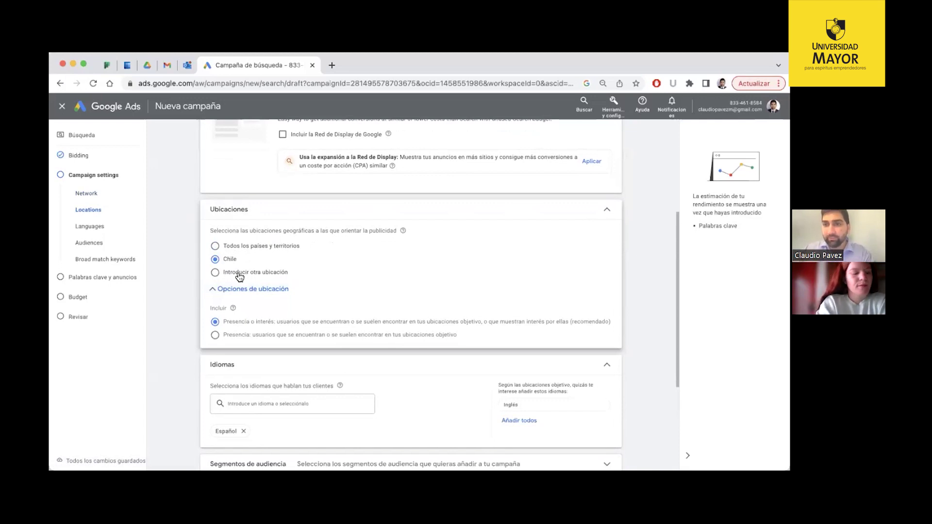
scroll(311, 321, down, 1)
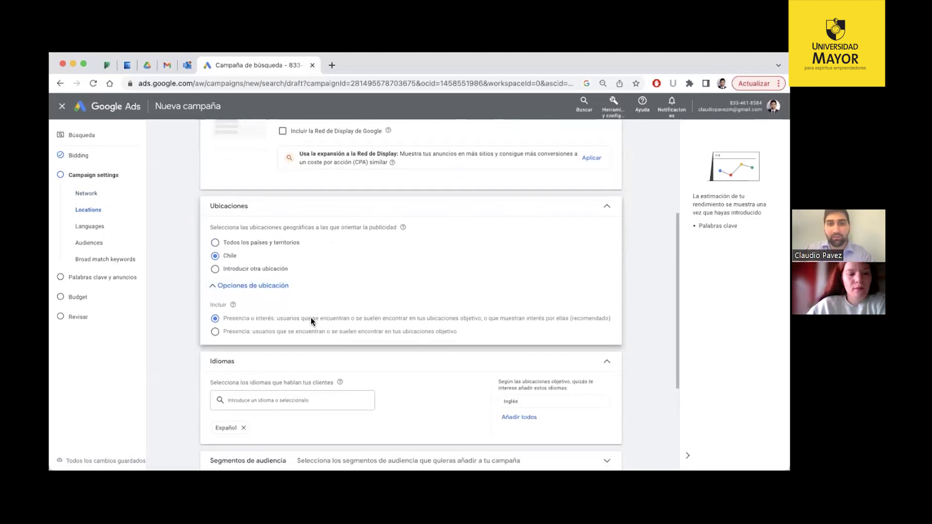
scroll(310, 317, down, 2)
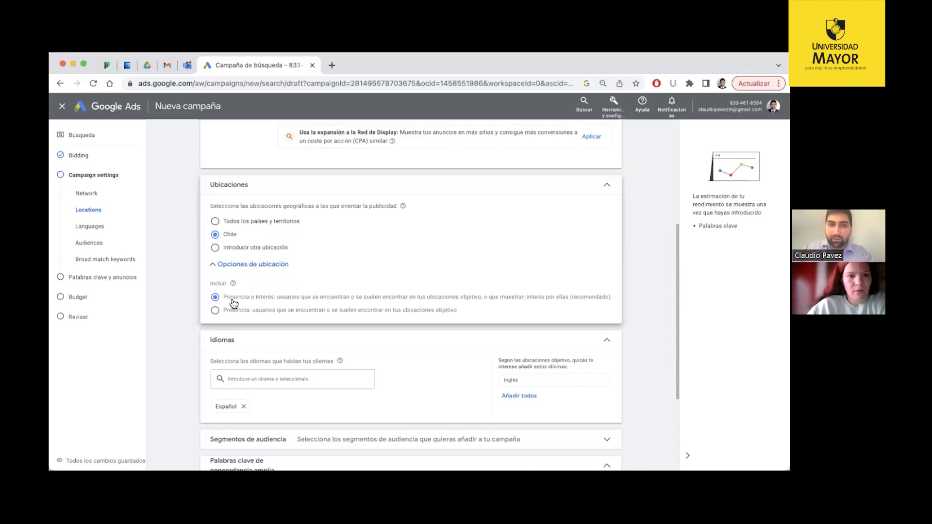
drag(276, 298, 252, 301)
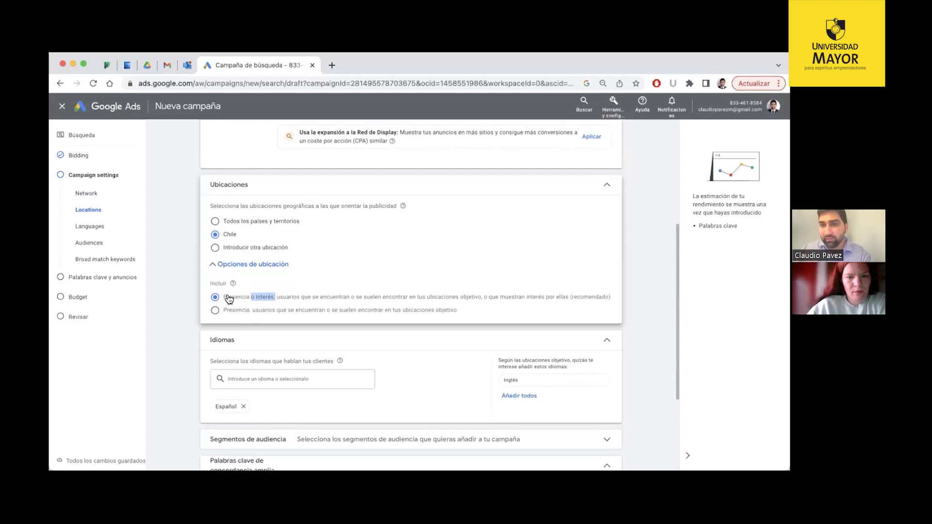
click(216, 313)
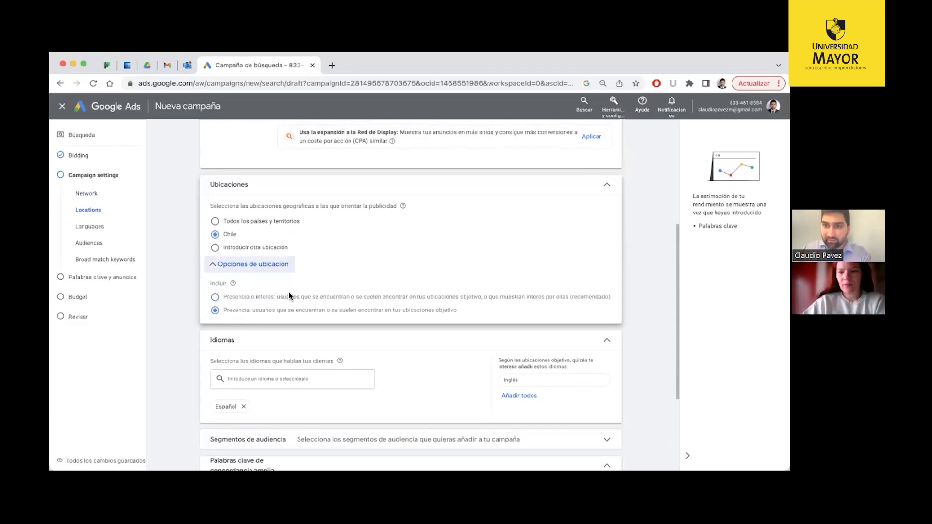
Review the campaign's language settings and audience segments, collapsing the segments section again.
scroll(296, 313, down, 1)
scroll(299, 318, down, 3)
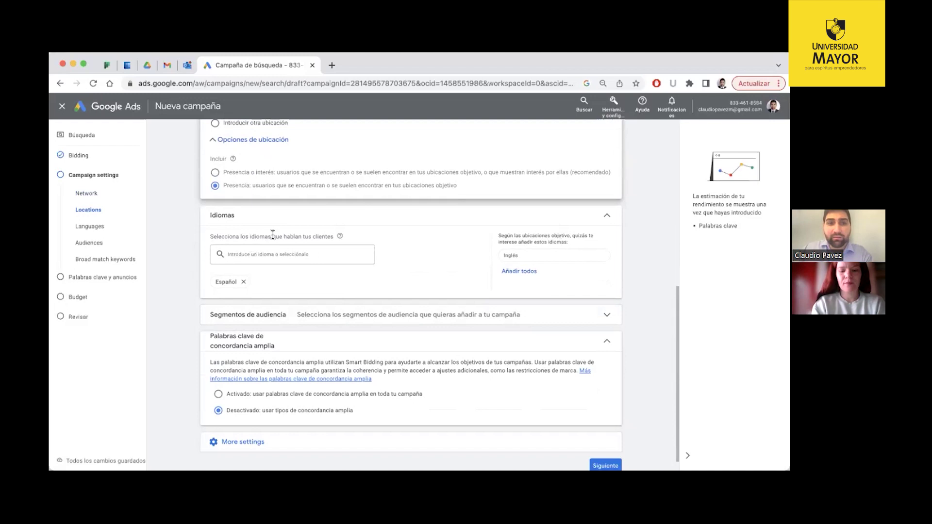
drag(209, 237, 260, 238)
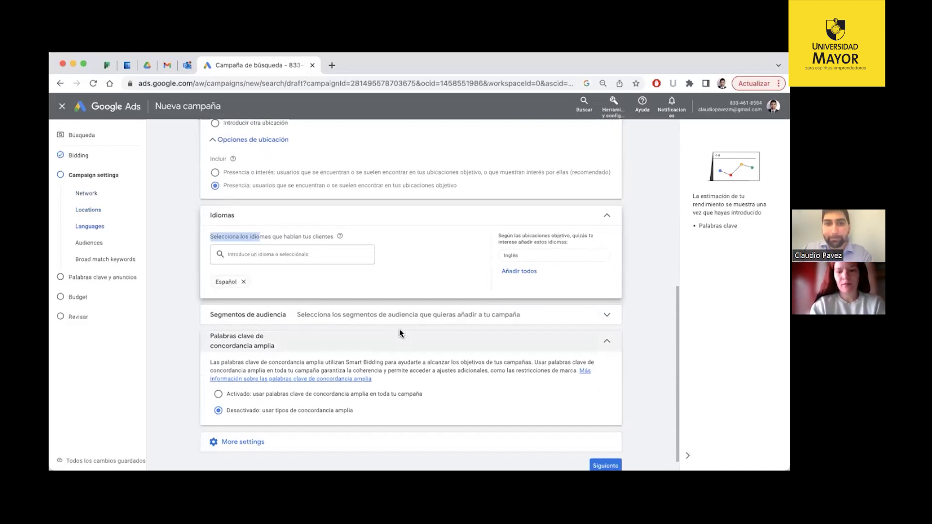
click(606, 318)
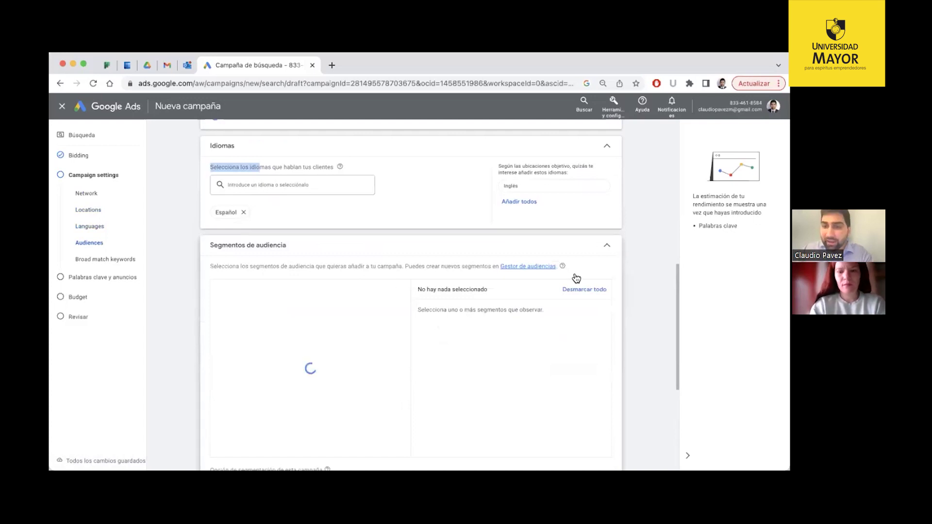
click(607, 248)
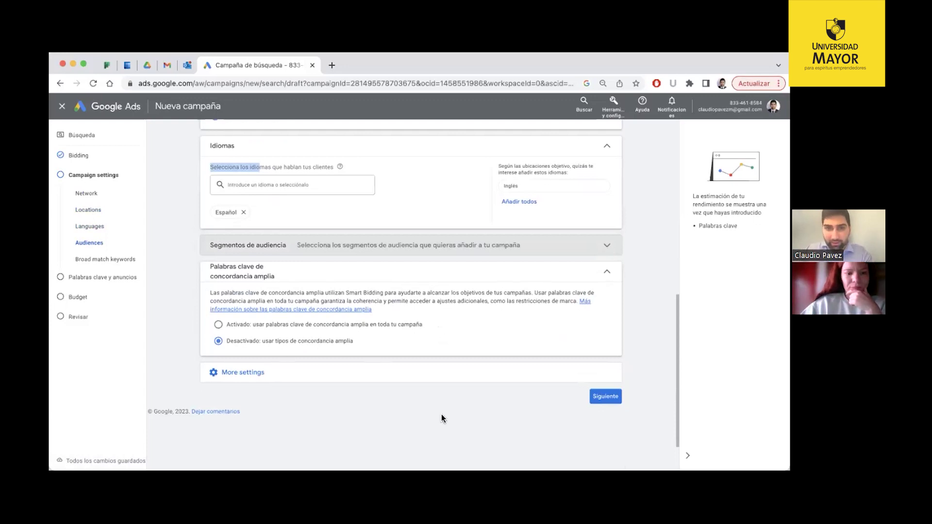
Display the additional campaign settings and review the ad rotation options, collapsing them again.
scroll(474, 383, down, 1)
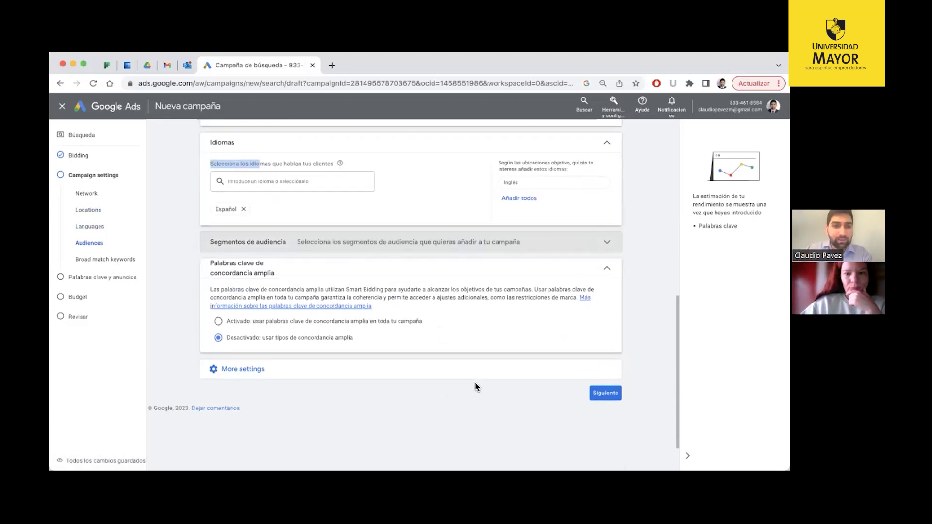
scroll(474, 383, down, 1)
click(287, 357)
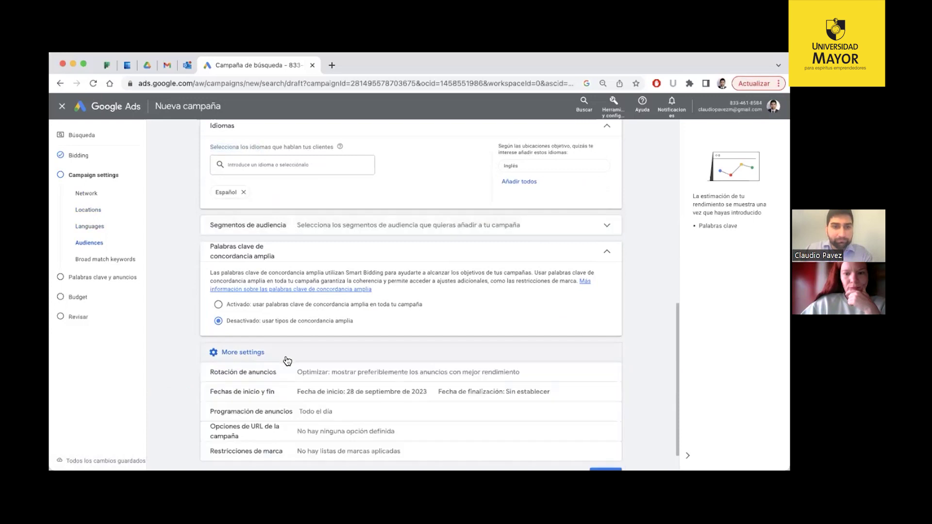
scroll(420, 380, down, 2)
click(245, 321)
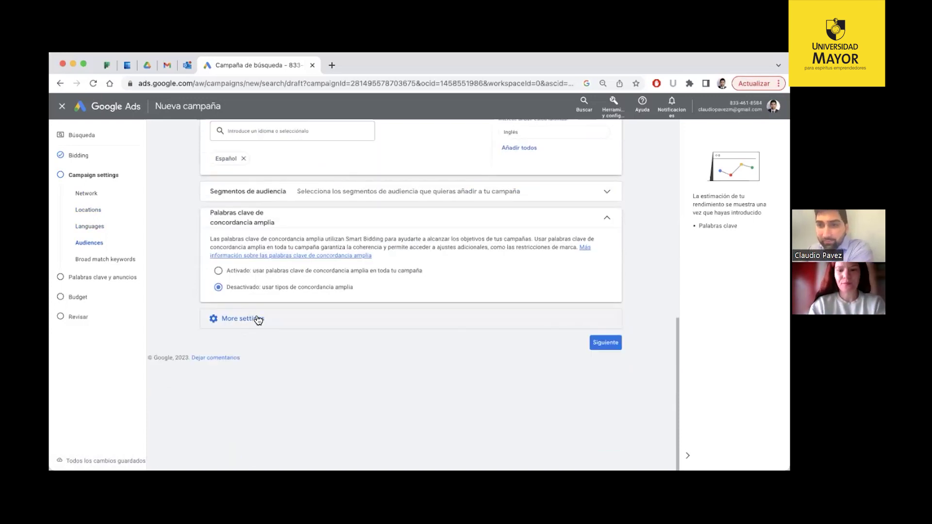
click(257, 320)
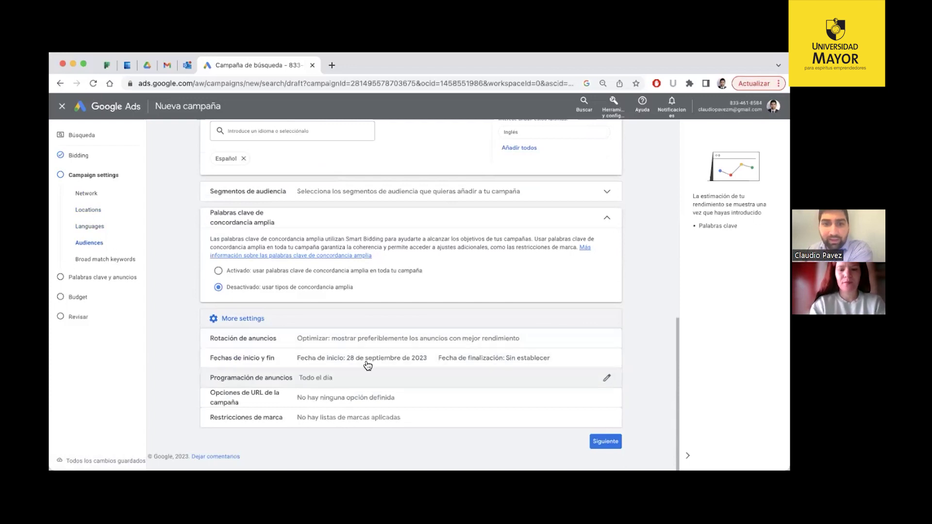
click(346, 344)
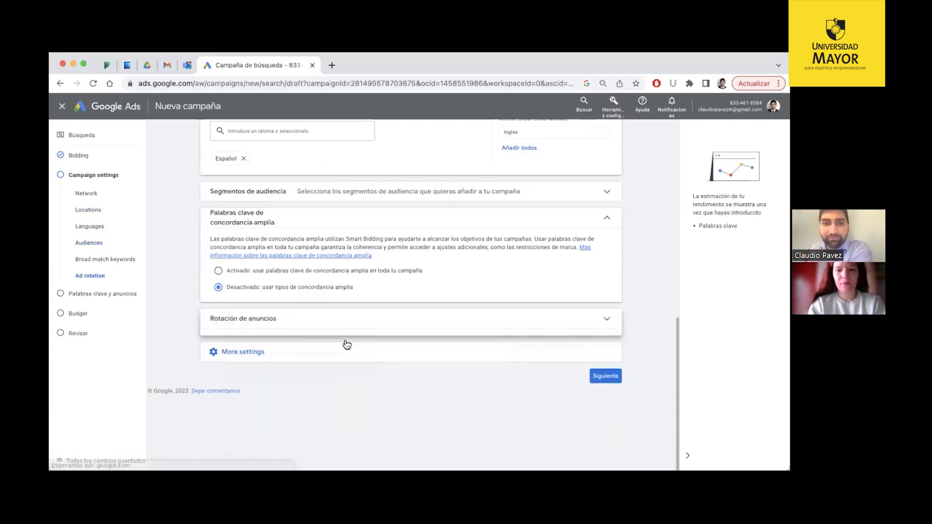
click(608, 321)
Review the ad schedule settings, collapse them and proceed to the keywords and ads stage.
click(392, 344)
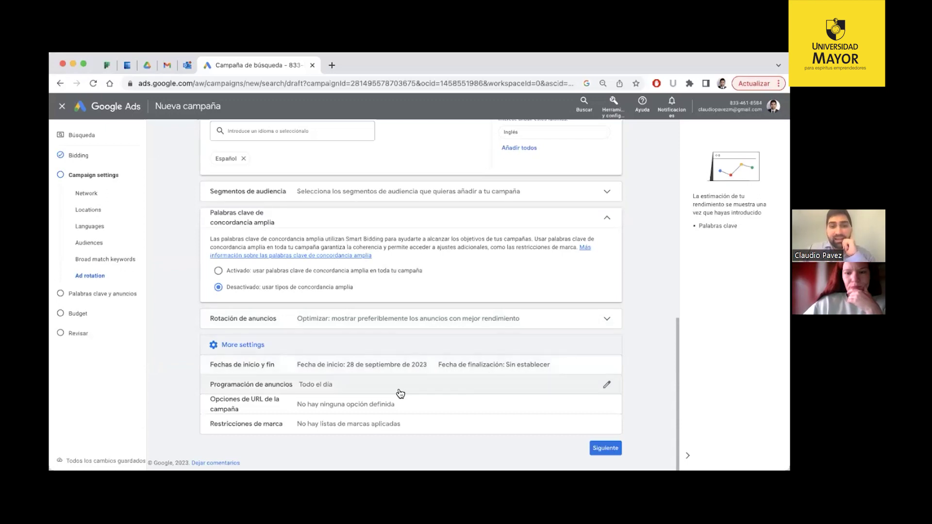
click(330, 389)
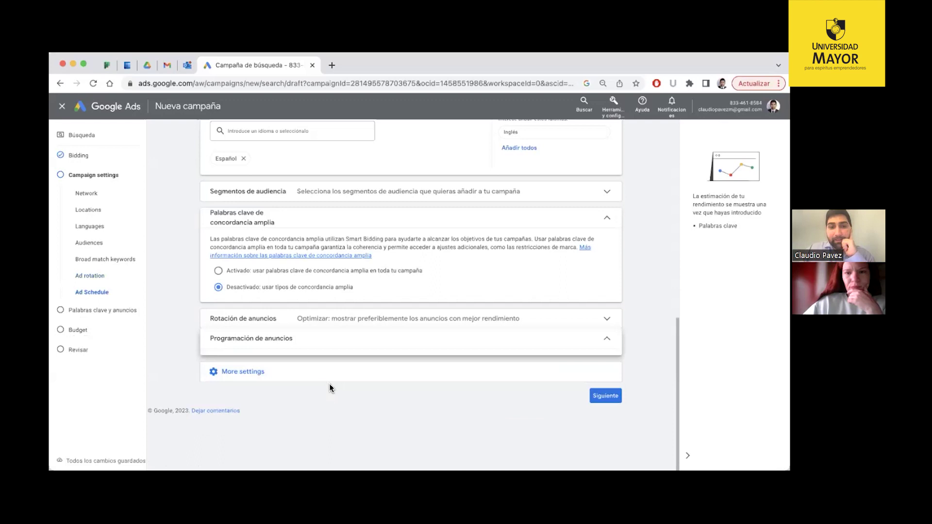
scroll(304, 383, down, 2)
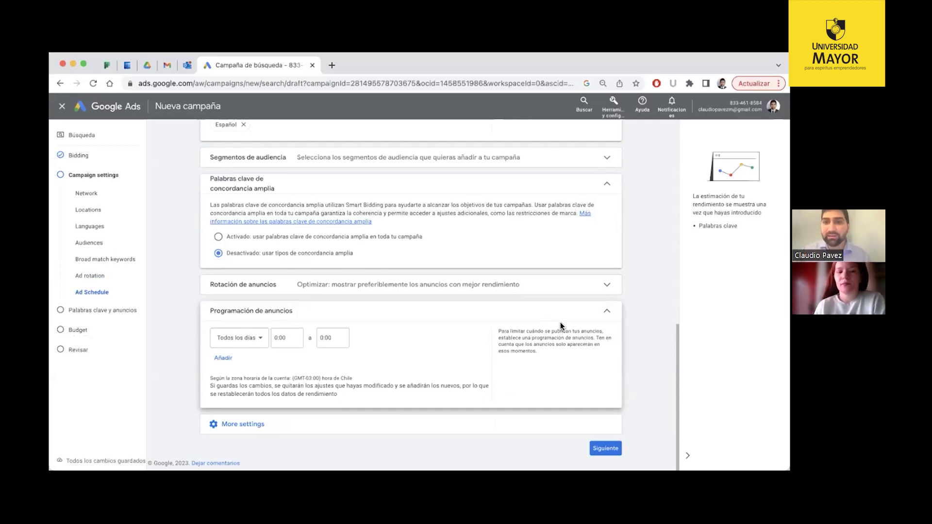
click(611, 313)
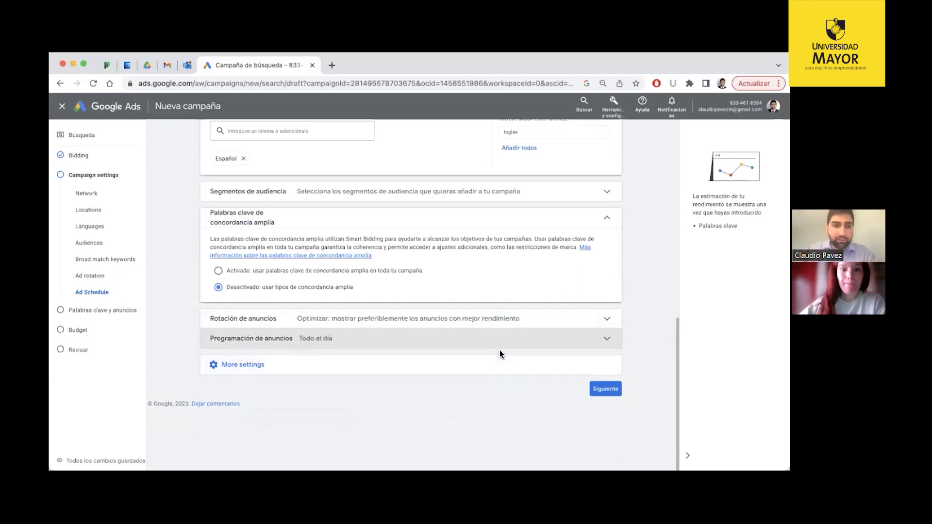
click(537, 370)
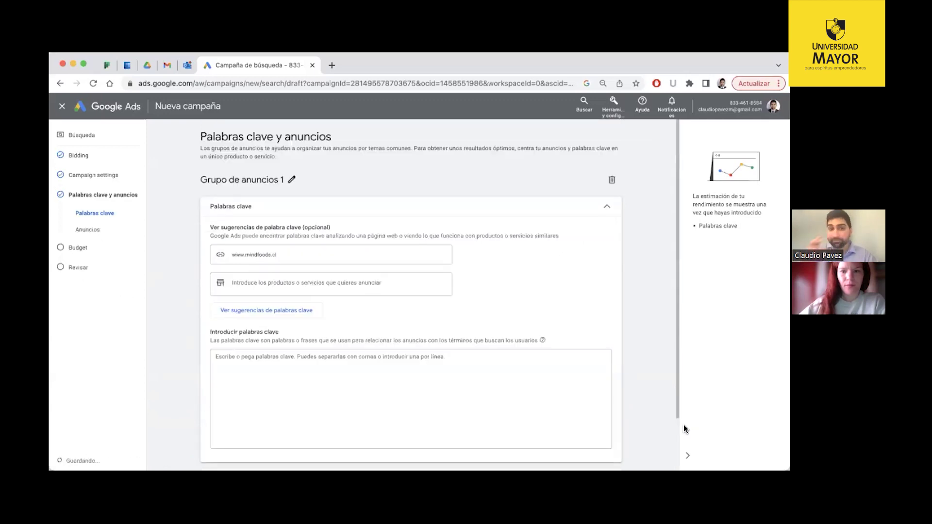
Examine the keyword suggestion fields for the website and the advertised products or services.
scroll(624, 360, down, 3)
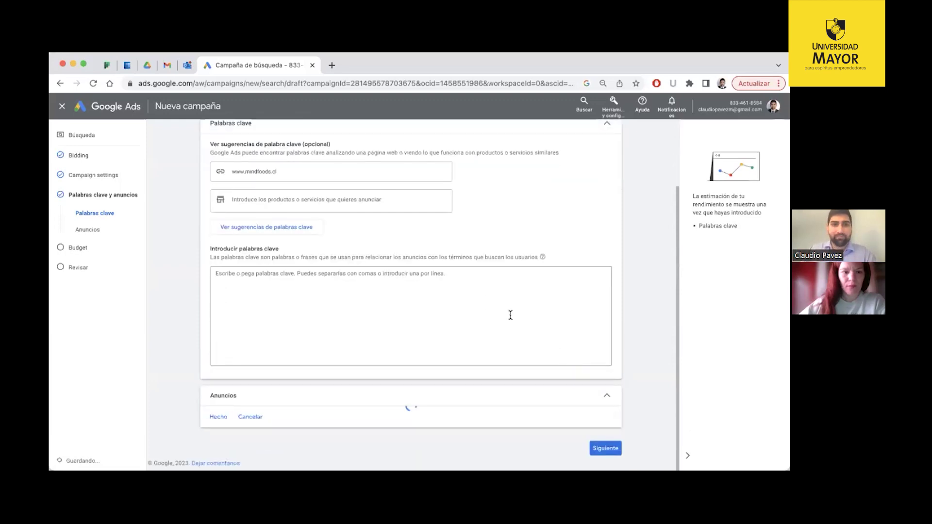
scroll(408, 263, up, 1)
click(281, 220)
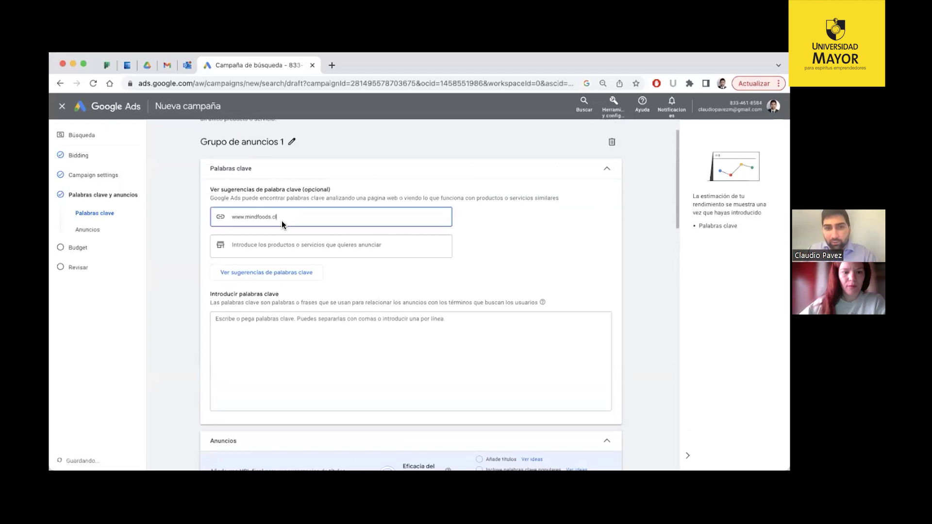
click(282, 246)
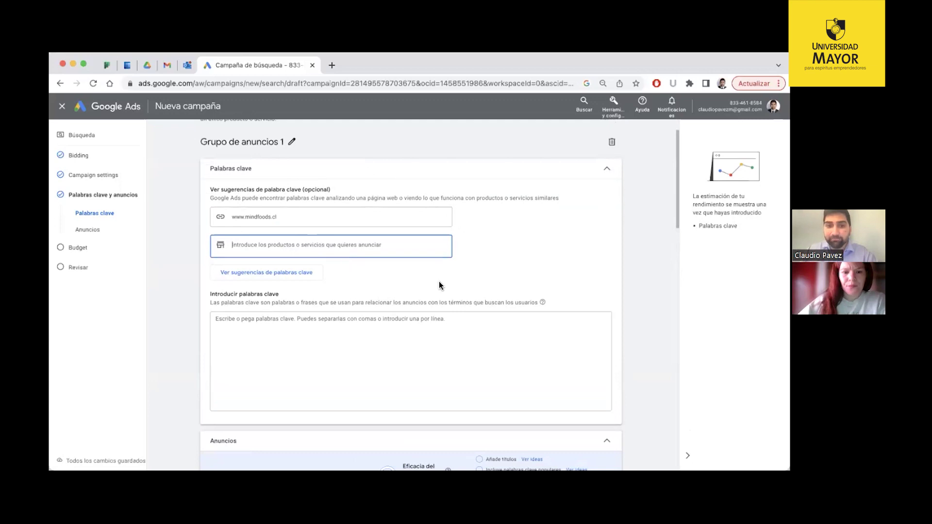
scroll(439, 281, down, 1)
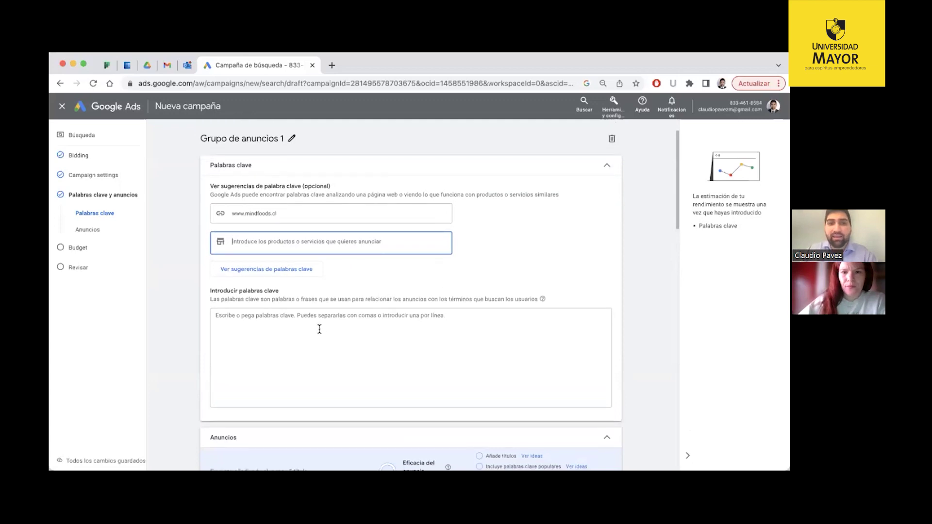
scroll(262, 321, down, 2)
Enter the ad group's keywords on separate lines: [café de especialidad], "café de especilidad" and +café +especialidad.
click(246, 301)
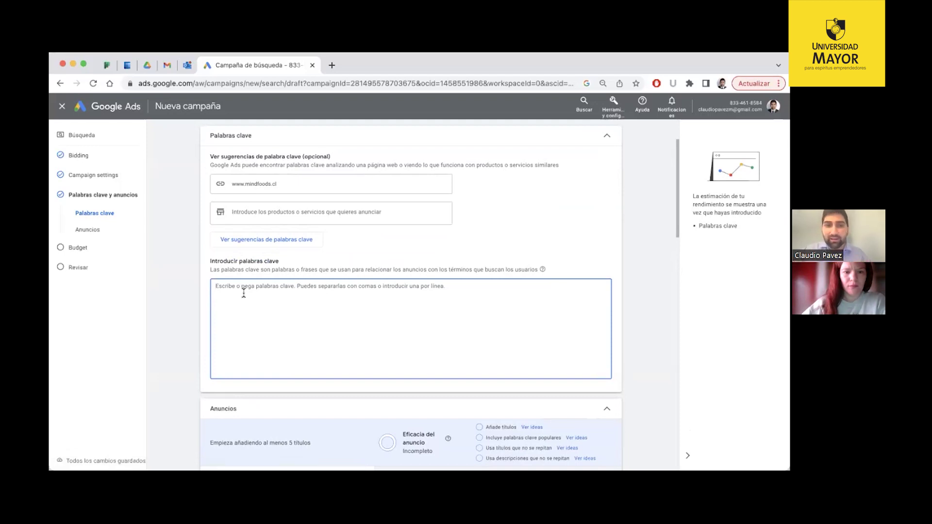
click(252, 293)
text([café de esp)
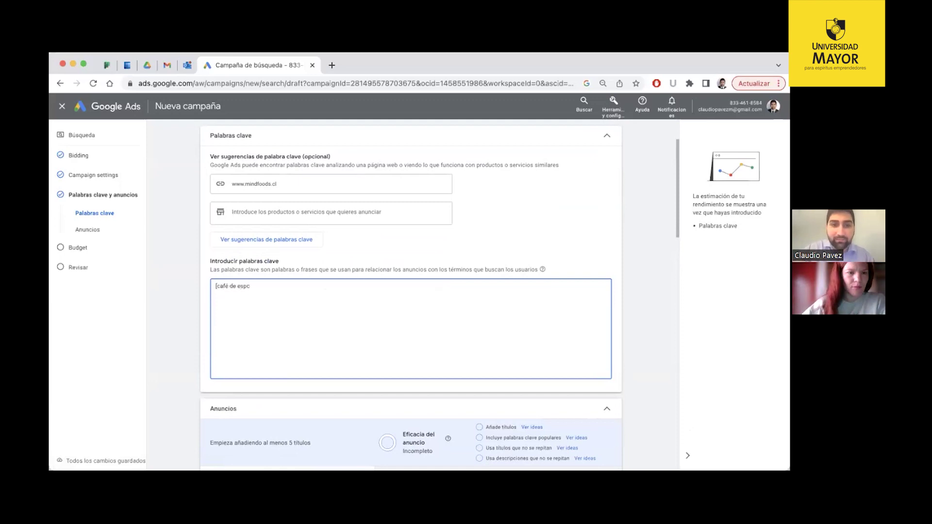
text(ecialidad)
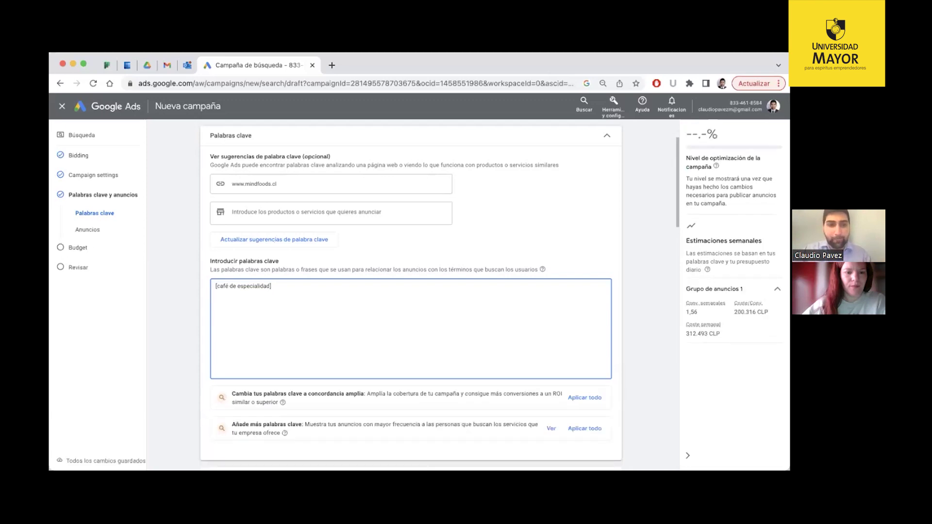
text(café de especilidad")
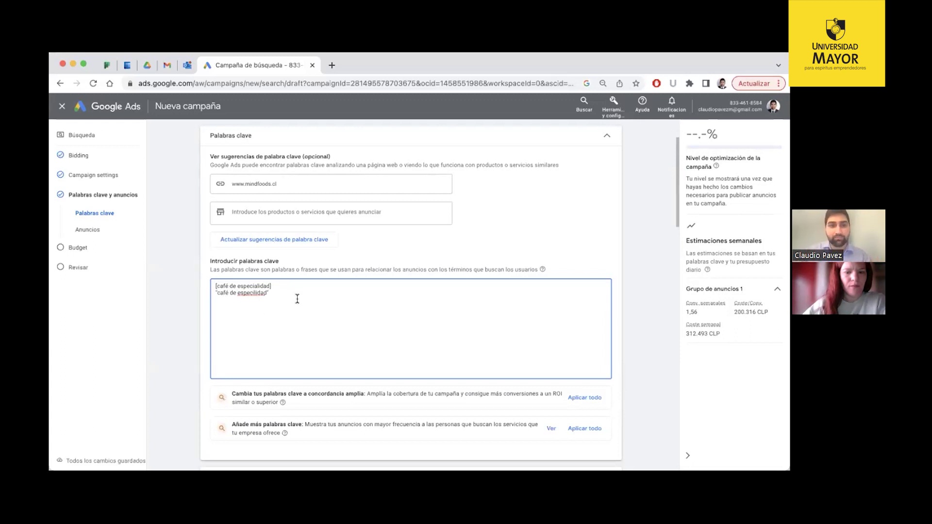
key(Return)
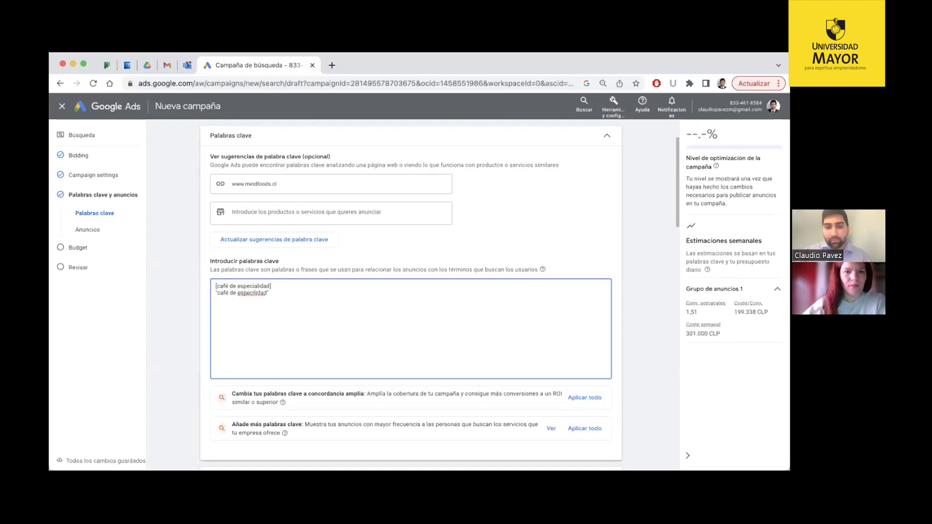
text(+café)
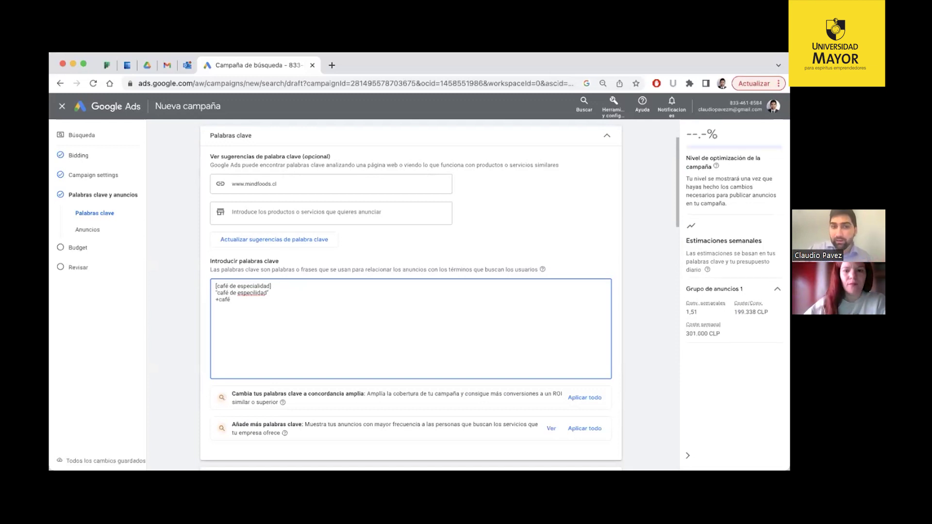
text( +especialidad)
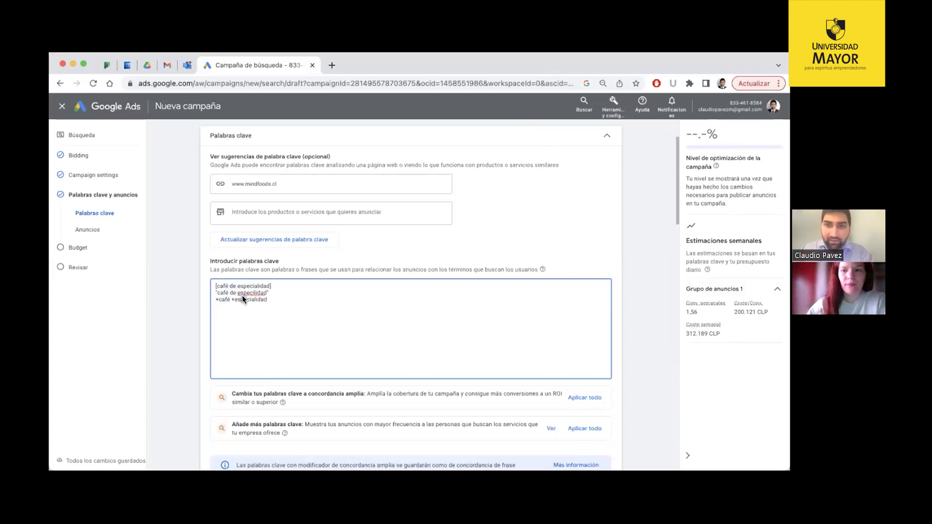
Examine the estimated cost per conversion and weekly conversions for the first ad group.
drag(733, 312, 768, 312)
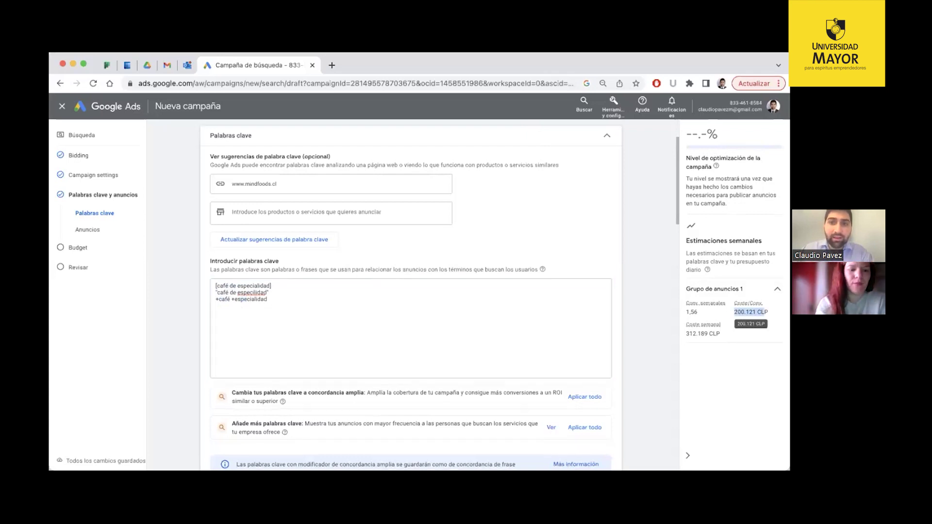
drag(744, 312, 734, 312)
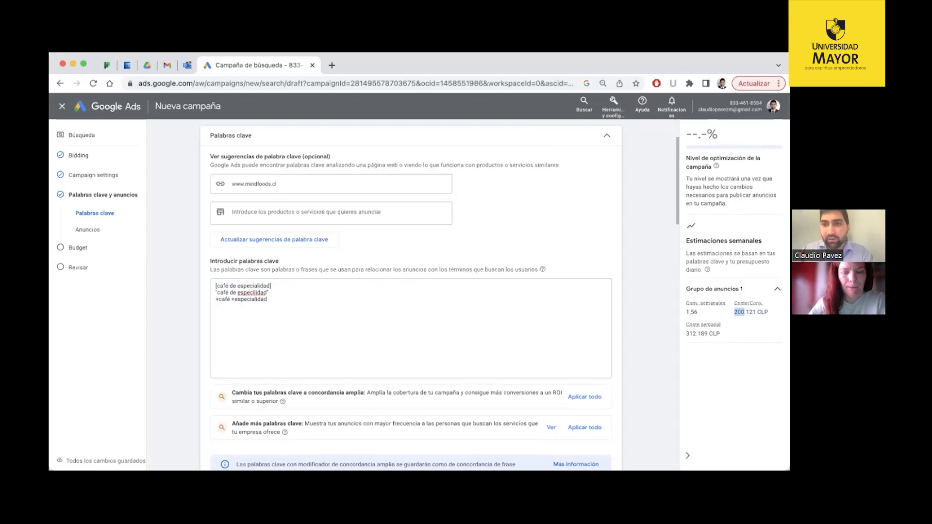
drag(697, 311, 685, 311)
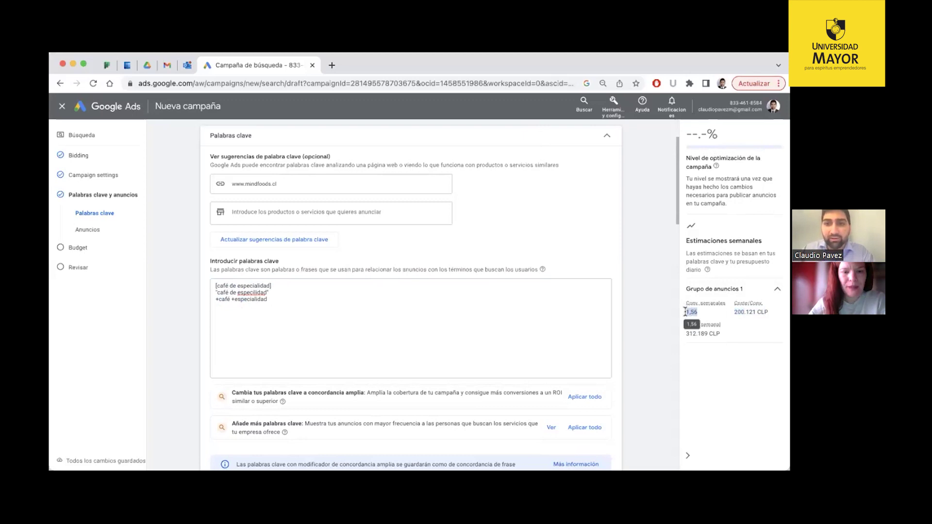
click(686, 312)
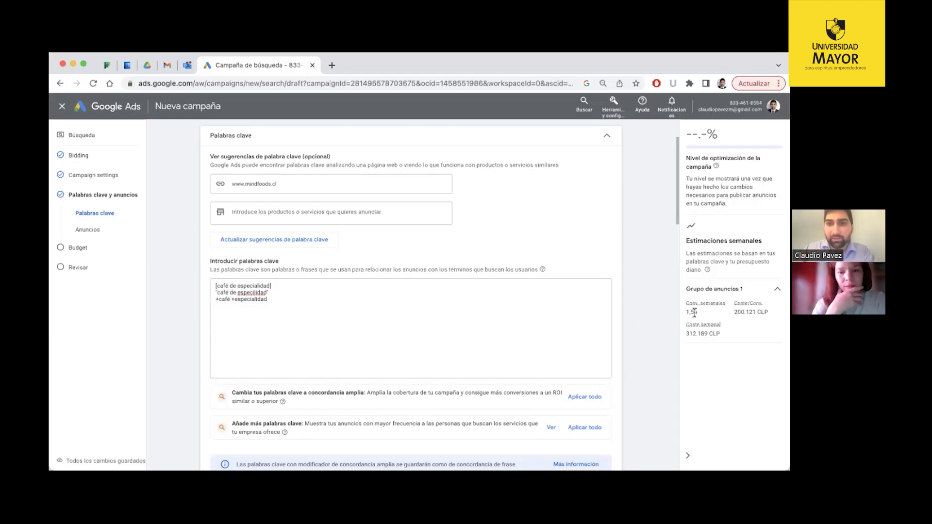
Examine the weekly conversions, cost per conversion and weekly cost estimated for Grupo de anuncios 1.
drag(720, 335, 683, 287)
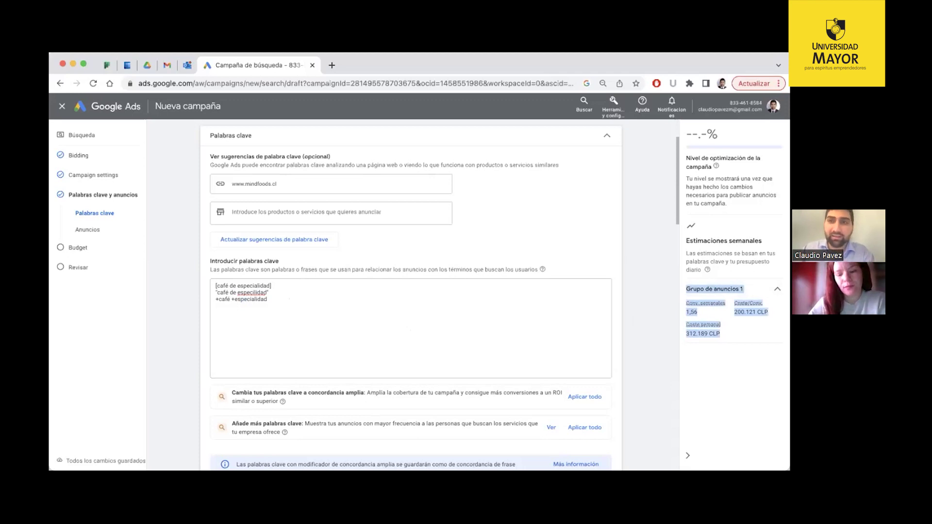
mouse_move(688, 325)
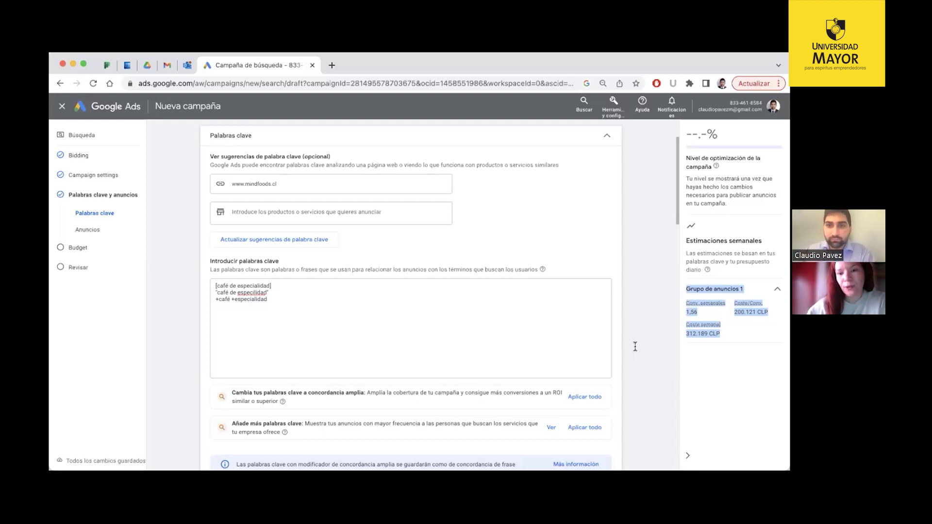
click(446, 327)
click(672, 433)
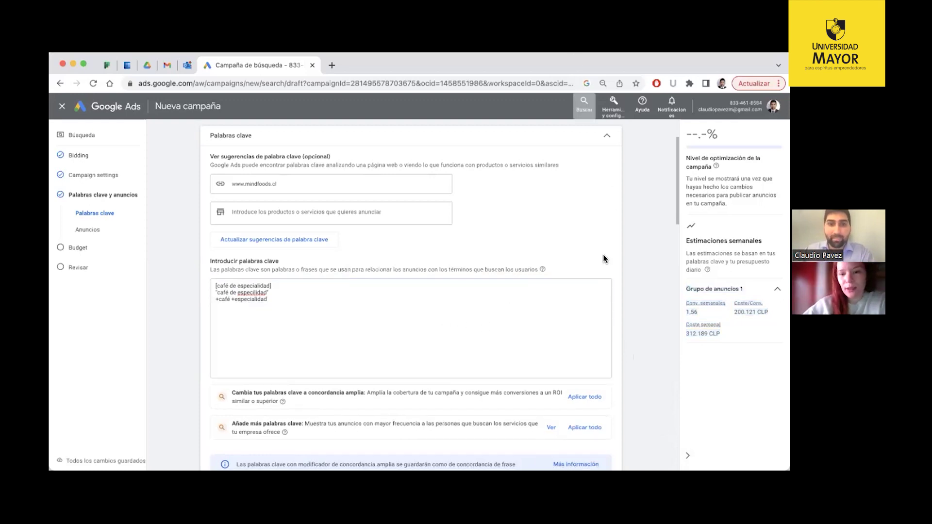
Review the three entered keywords alongside the keyword recommendations and the start of the ads section.
scroll(582, 258, down, 3)
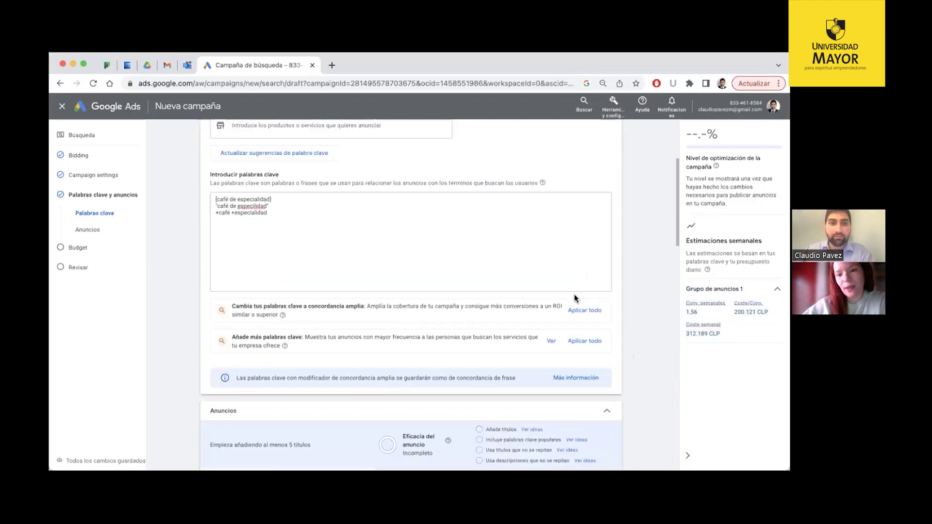
scroll(552, 321, down, 5)
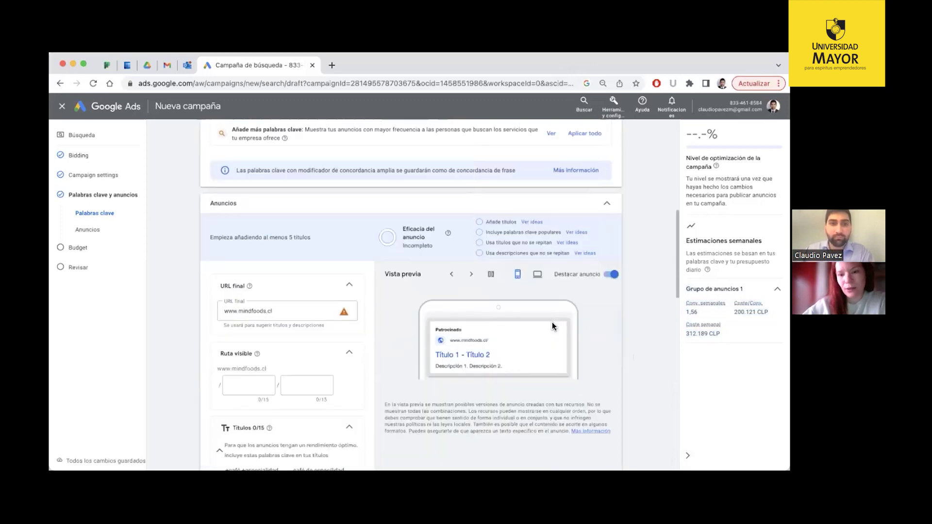
scroll(552, 322, up, 3)
scroll(551, 322, up, 3)
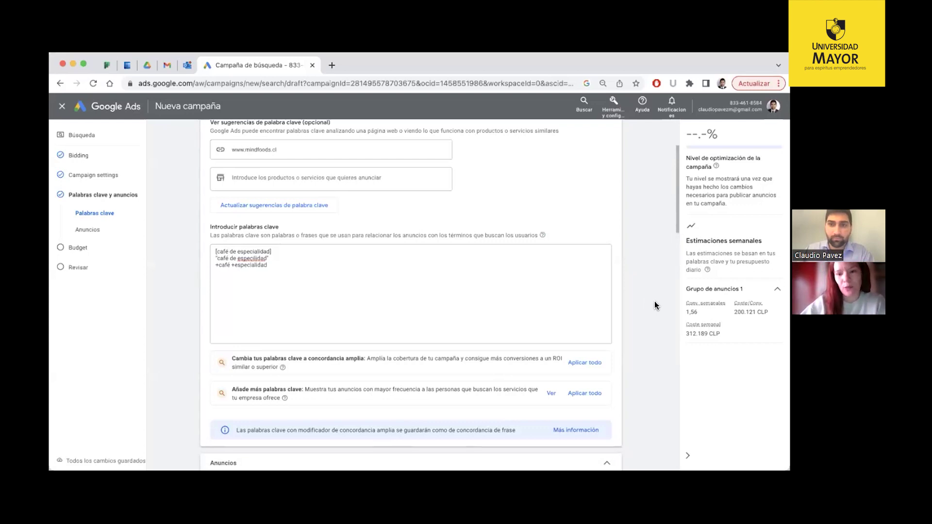
click(315, 304)
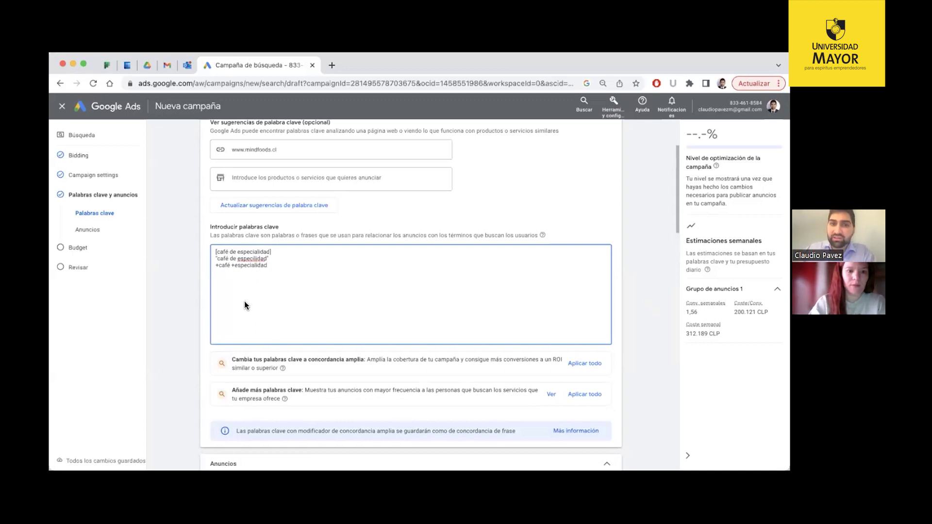
drag(267, 265, 216, 250)
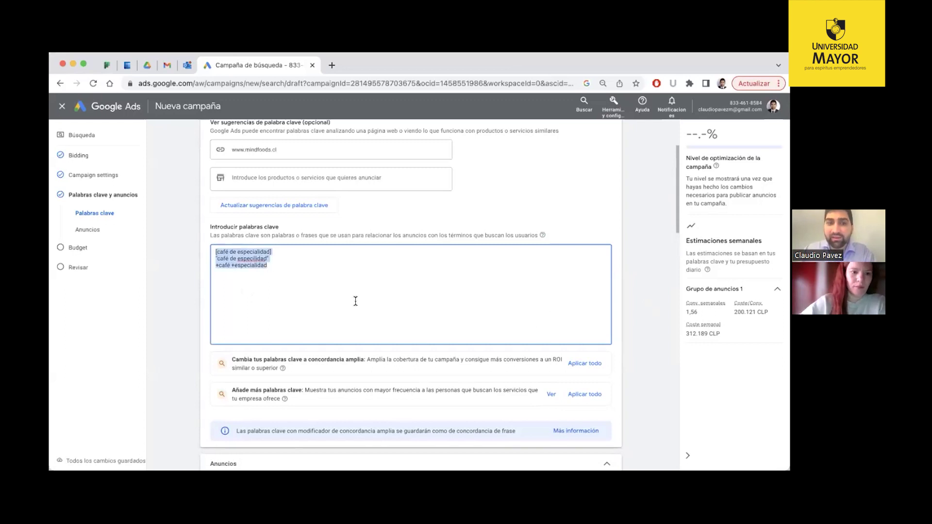
Examine the search ad's final URL, visible path, headline, description, business name, logo, sitelink and callout fields.
scroll(354, 301, down, 5)
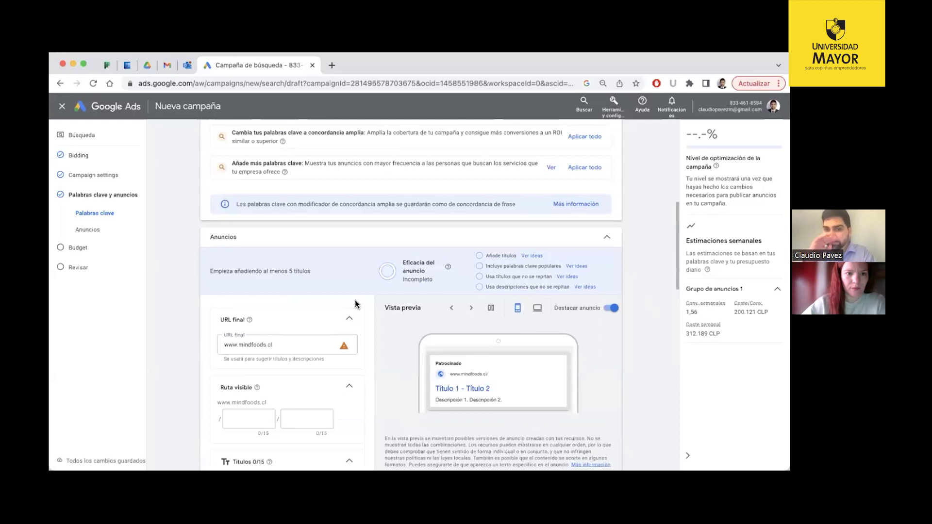
scroll(360, 310, down, 4)
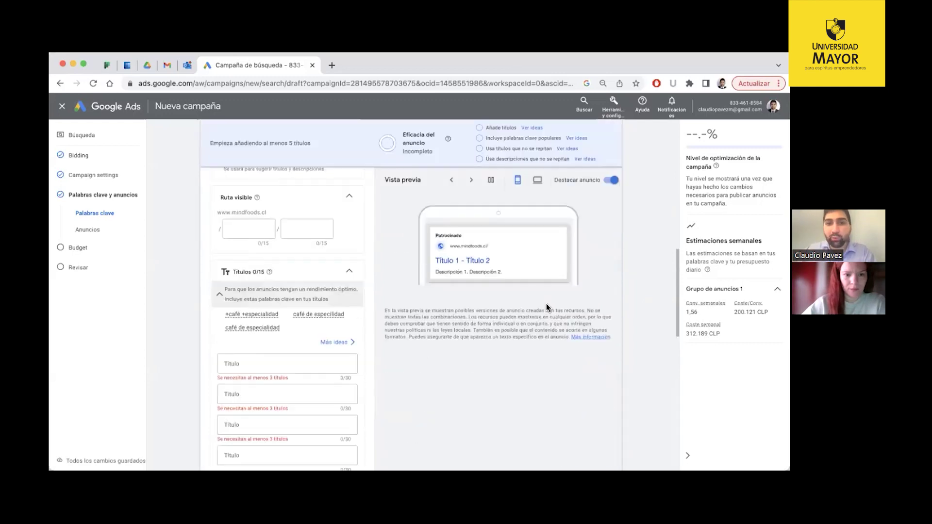
click(242, 222)
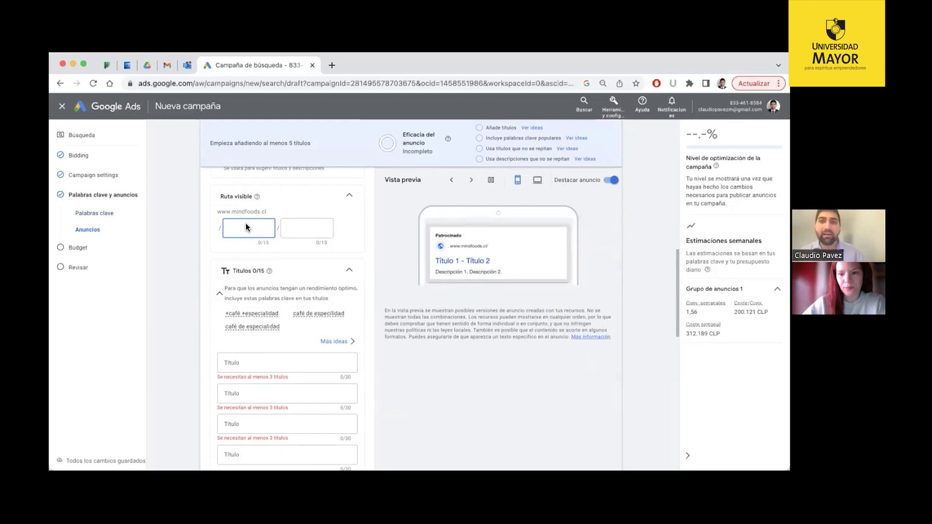
scroll(288, 275, down, 1)
scroll(288, 275, down, 5)
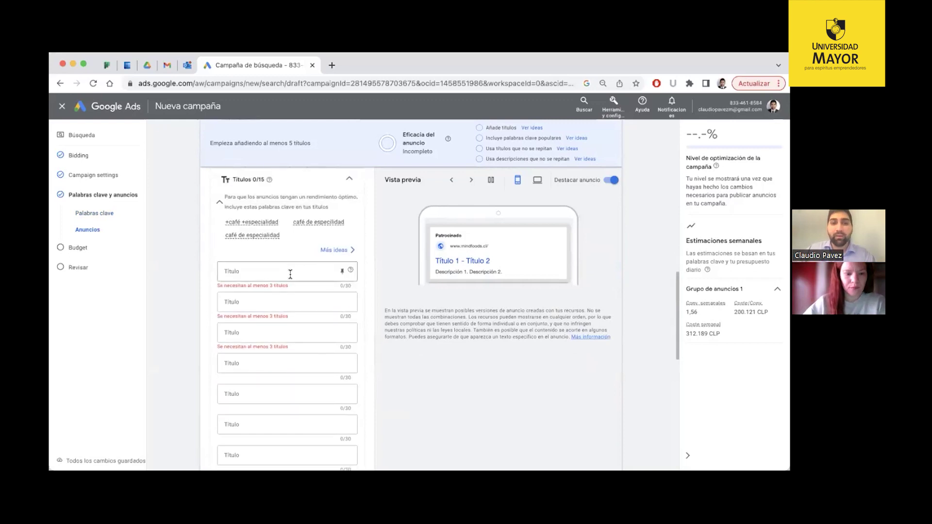
scroll(290, 277, down, 2)
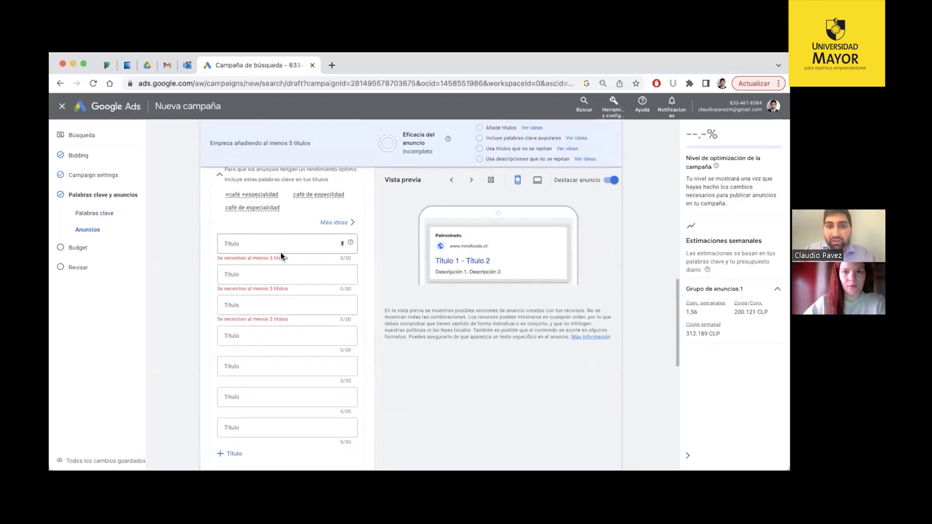
scroll(288, 340, down, 10)
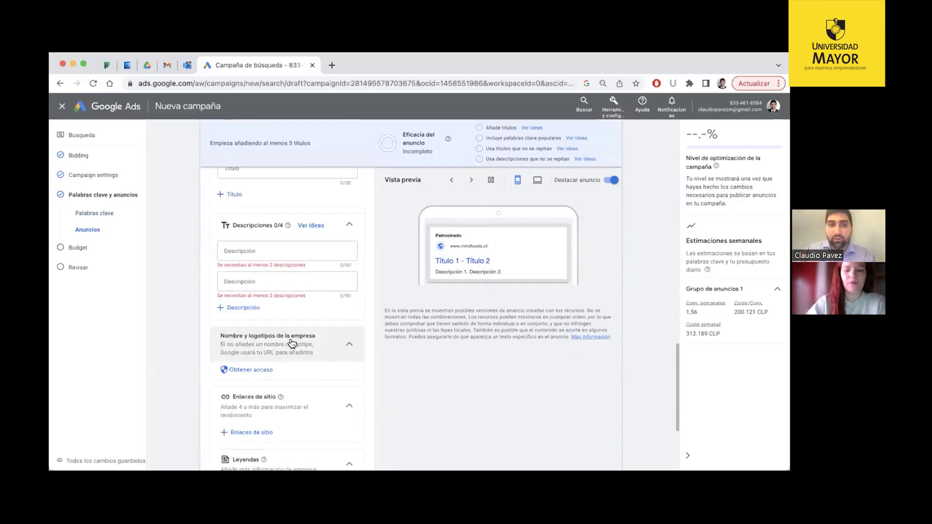
scroll(263, 236, down, 1)
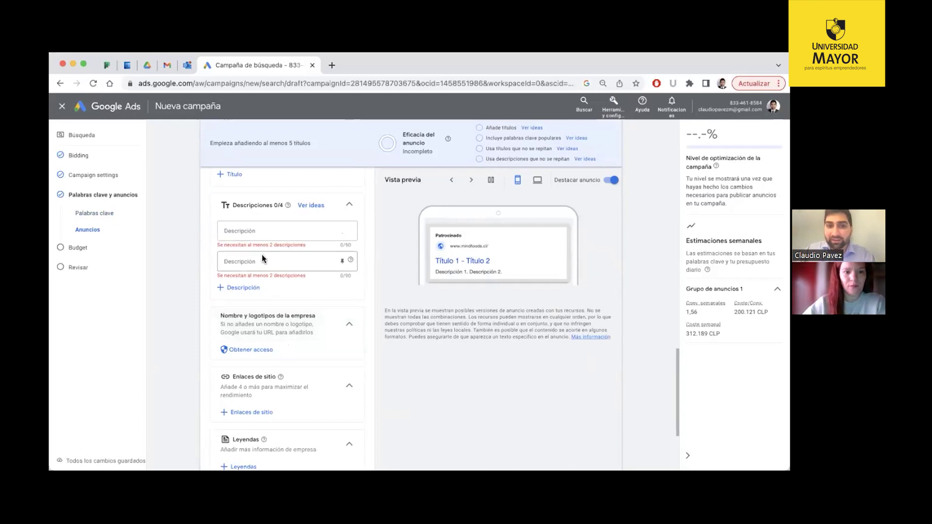
scroll(271, 278, down, 1)
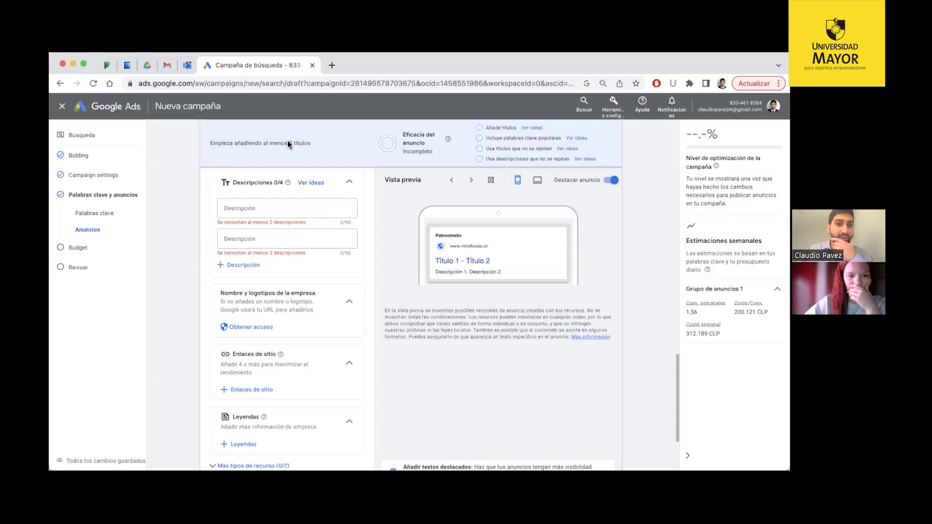
Leave the responsive search ad unfilled and proceed from the keywords and ads stage.
scroll(300, 291, up, 3)
scroll(310, 287, down, 5)
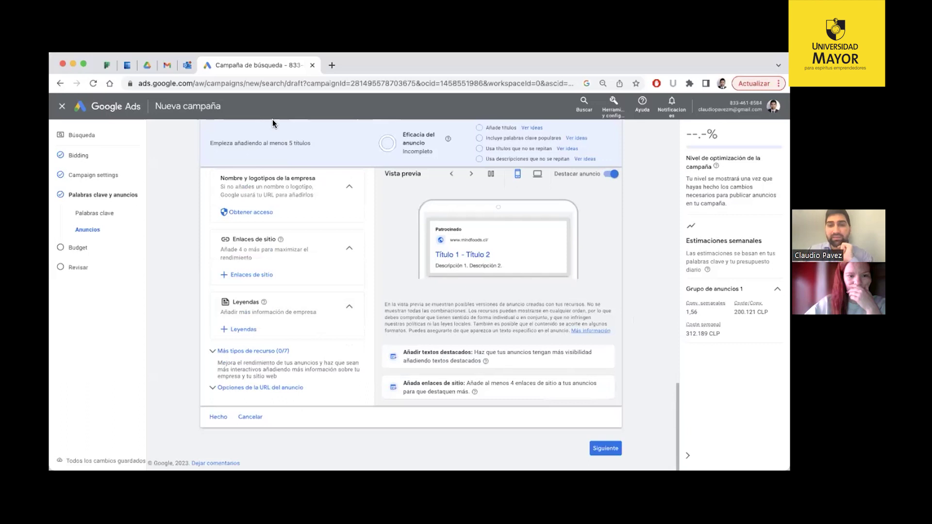
click(605, 449)
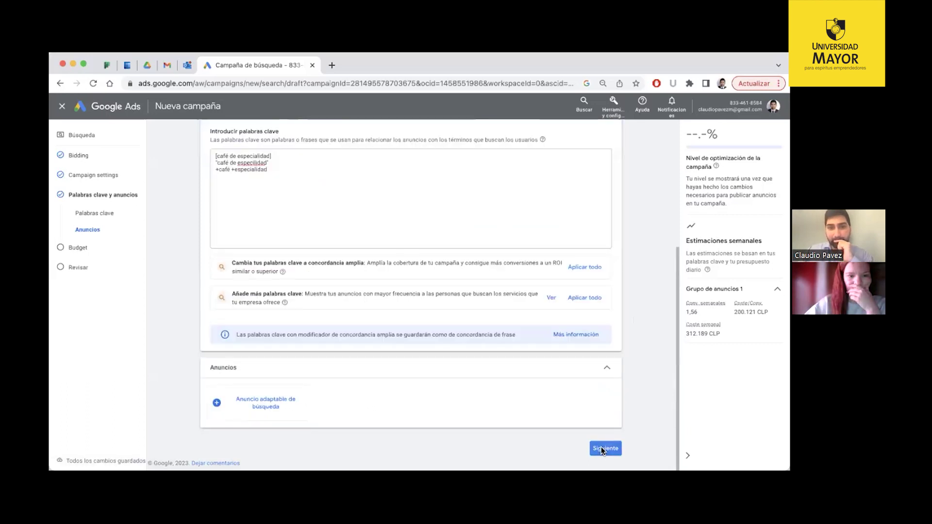